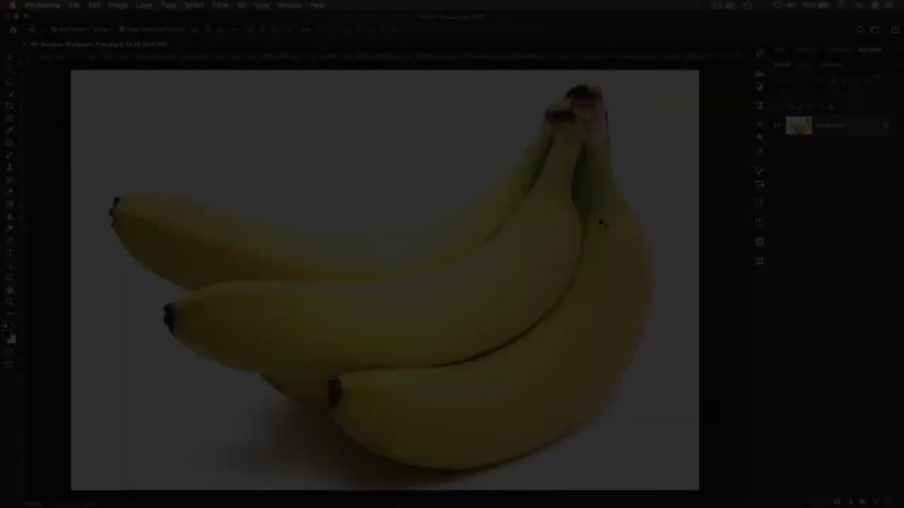
# Step: Sketch trial anchors along the banana's underside and right edge, undo the last one, and select the Pen tool
pyautogui.press('super+minus')
pyautogui.press('super+plus')
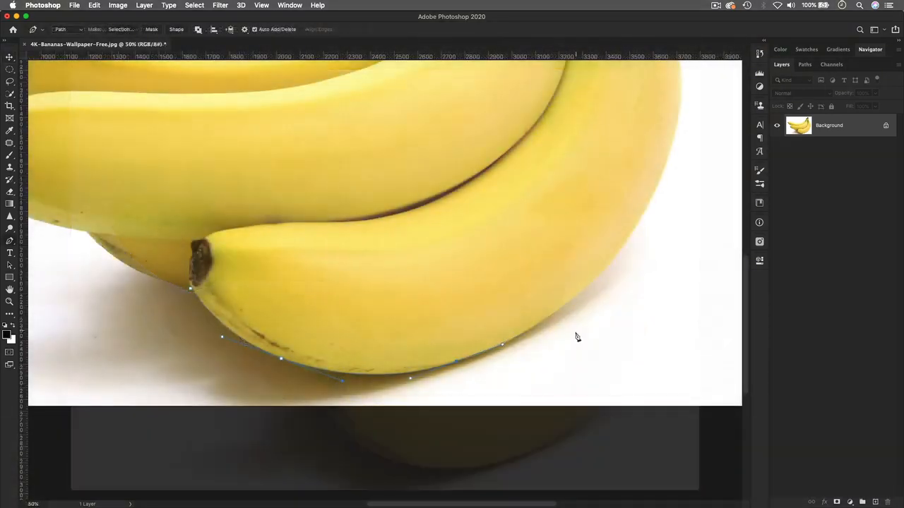
pyautogui.click(502, 345)
pyautogui.click(541, 323)
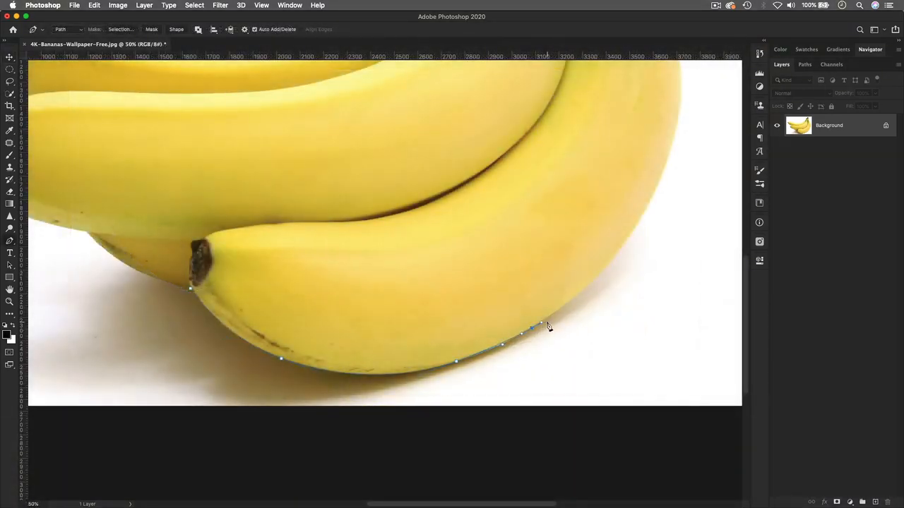
pyautogui.moveTo(616, 255); pyautogui.dragTo(462, 257)
pyautogui.moveTo(492, 190); pyautogui.dragTo(461, 237)
pyautogui.press('super+z')
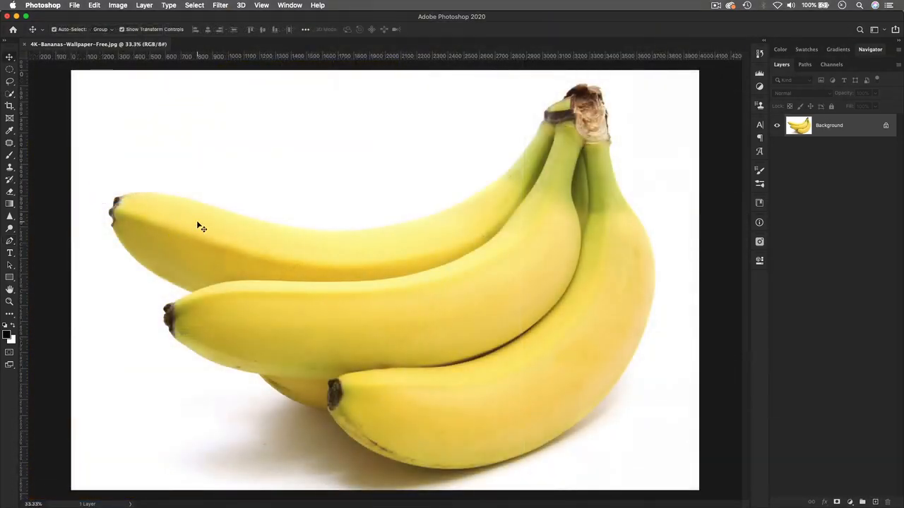
pyautogui.click(10, 242)
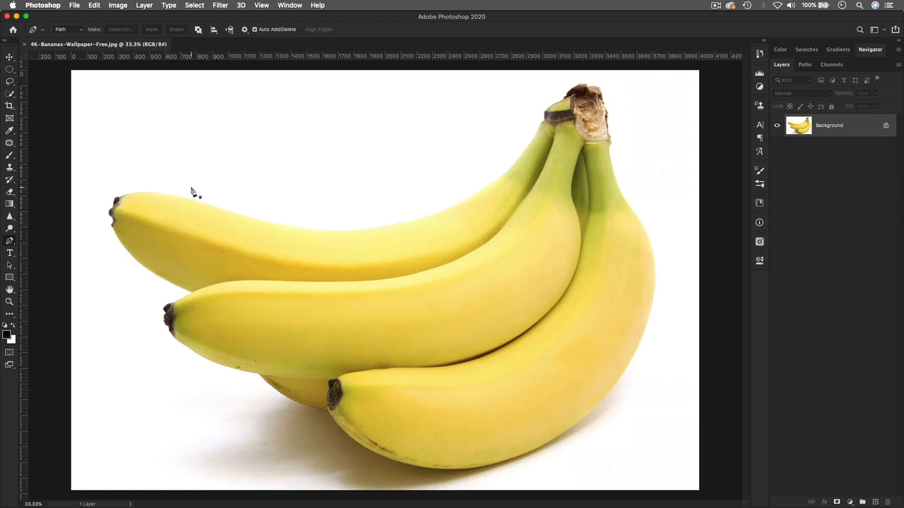
# Step: Switch the Pen's drawing mode from Path to Shape
pyautogui.click(79, 32)
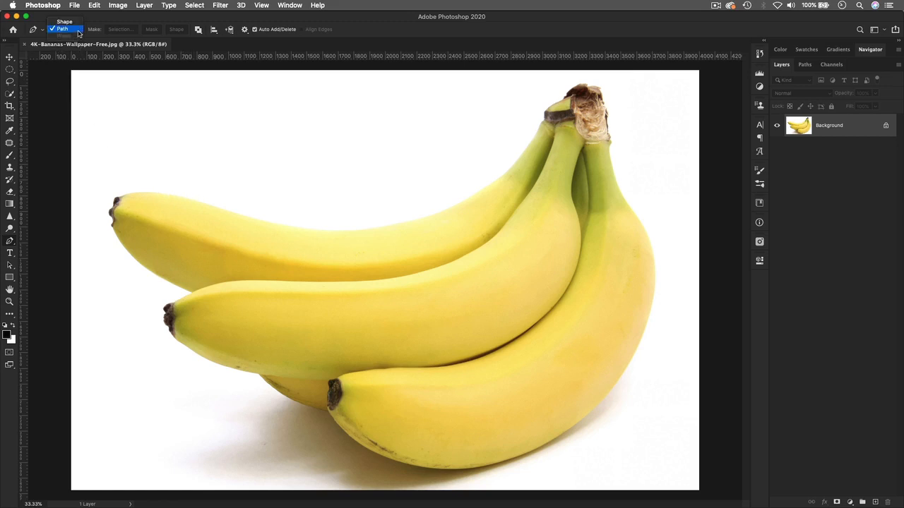
pyautogui.click(64, 22)
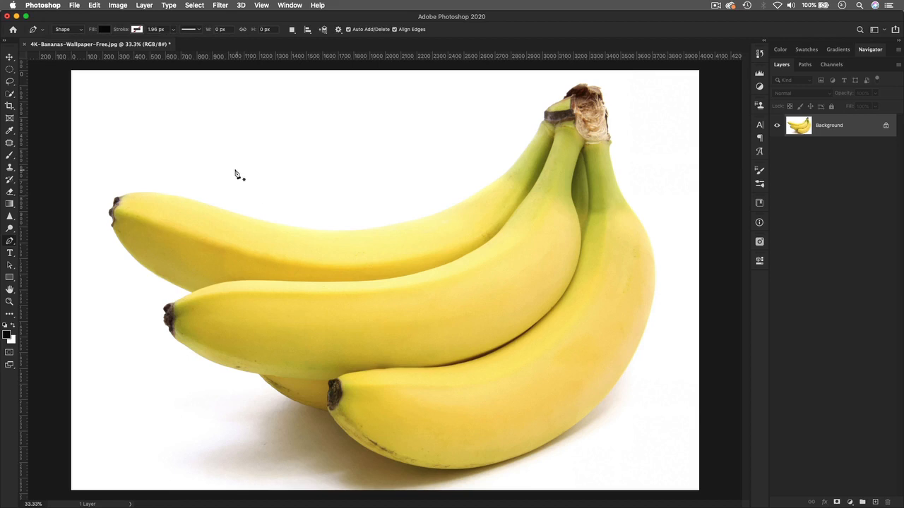
pyautogui.click(80, 29)
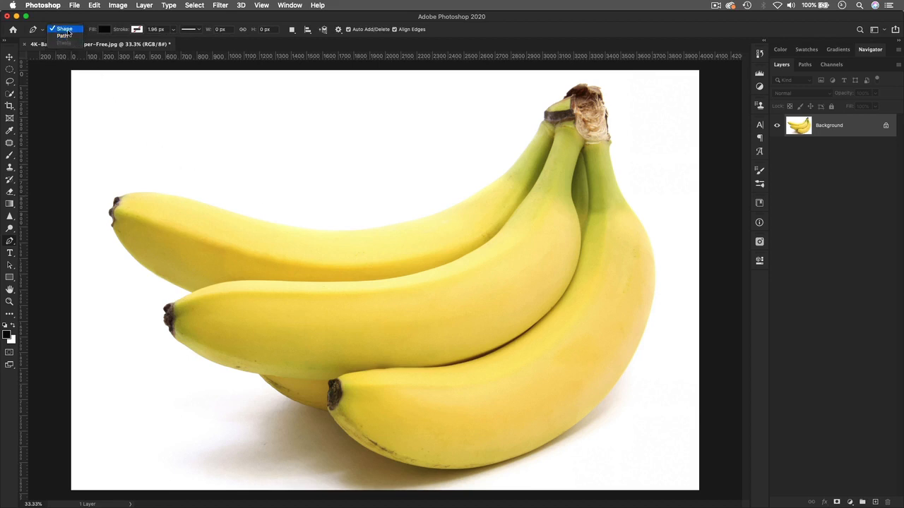
pyautogui.click(68, 30)
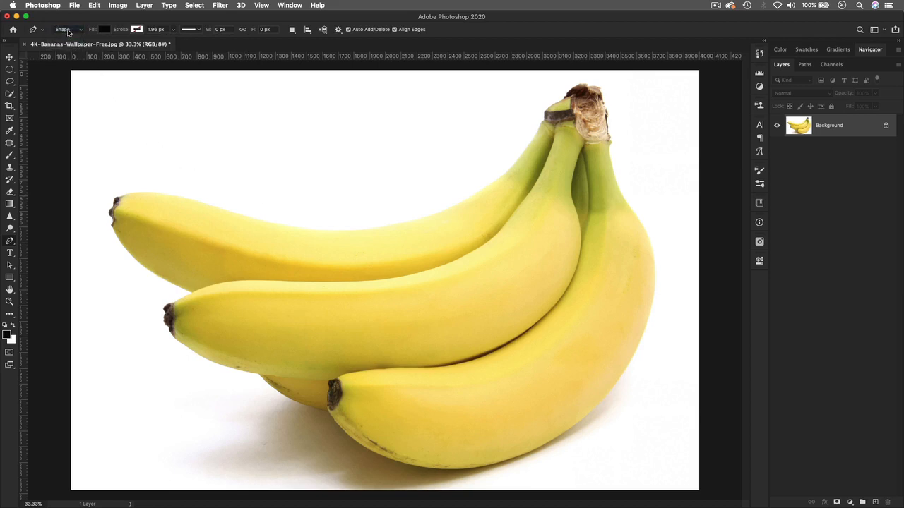
# Step: Check the black Fill swatch and the 1.96 px stroke width, leaving both unchanged
pyautogui.click(103, 31)
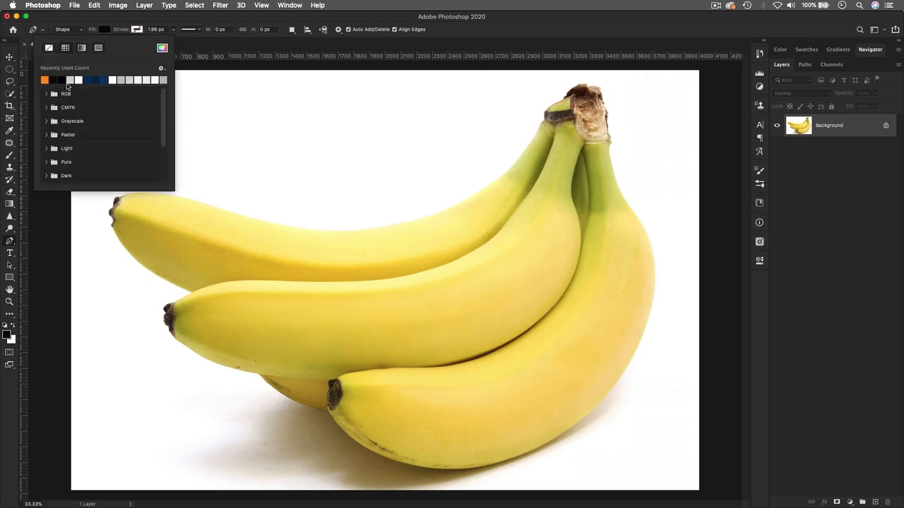
pyautogui.click(253, 47)
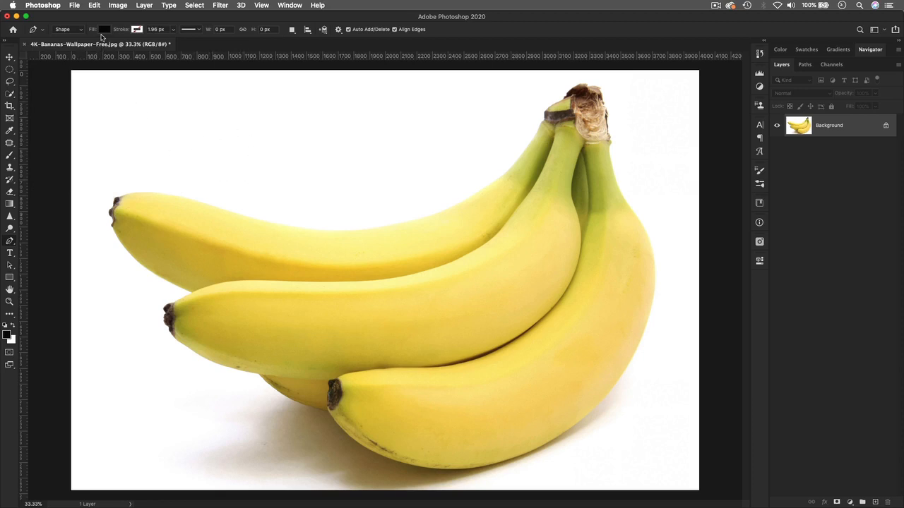
pyautogui.click(173, 33)
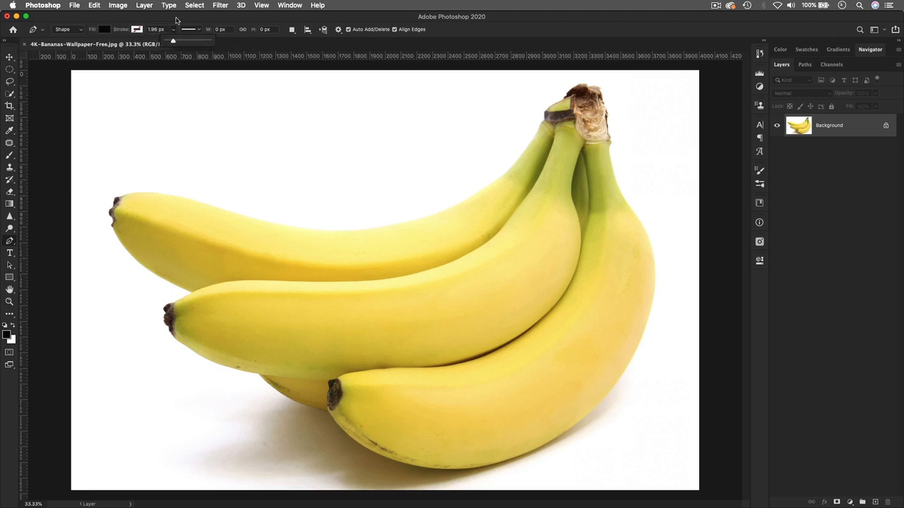
pyautogui.click(176, 20)
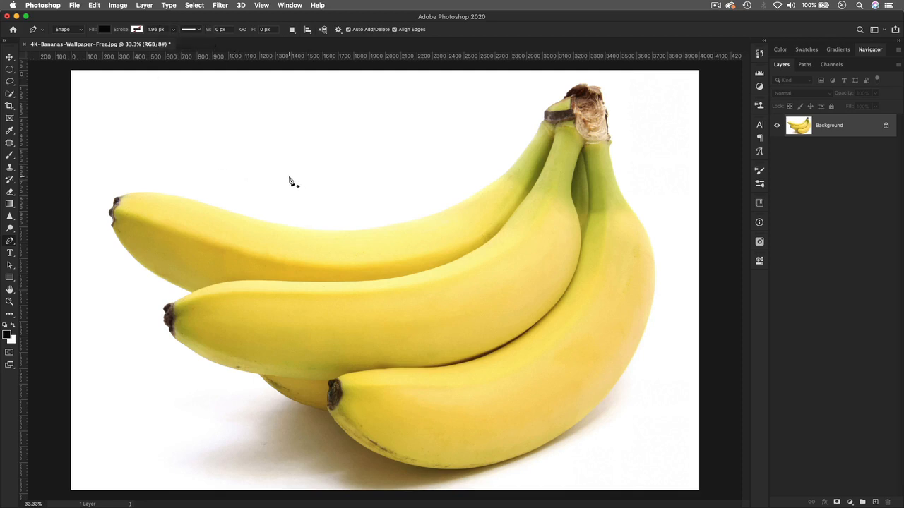
pyautogui.moveTo(289, 176); pyautogui.dragTo(242, 216)
pyautogui.moveTo(286, 269); pyautogui.dragTo(351, 270)
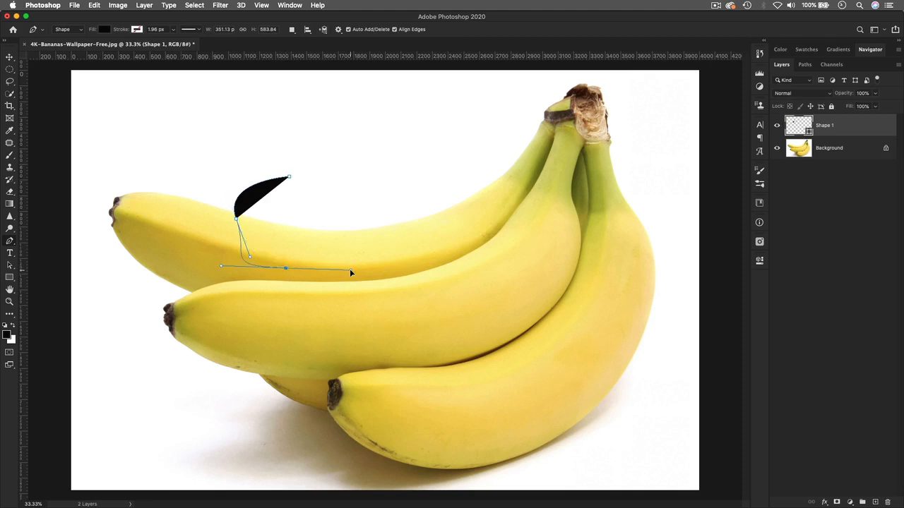
pyautogui.moveTo(437, 209); pyautogui.dragTo(431, 196)
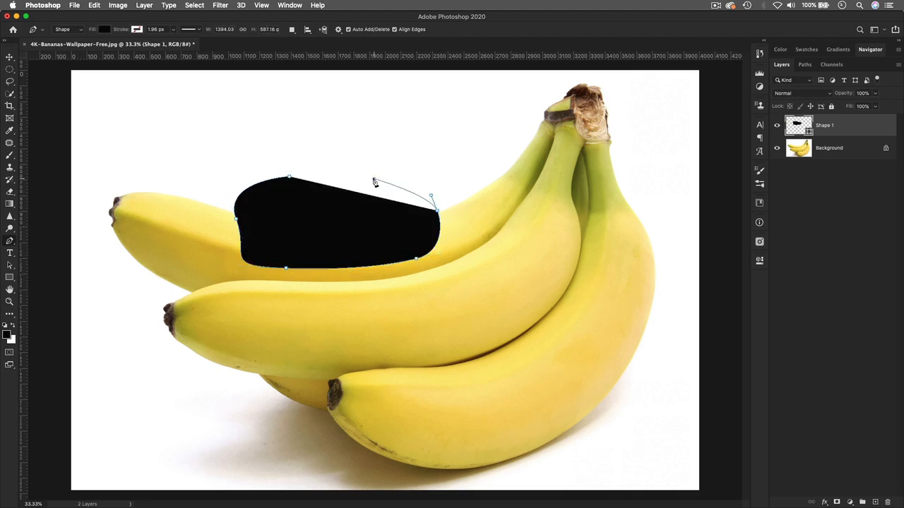
pyautogui.moveTo(296, 172); pyautogui.dragTo(290, 179)
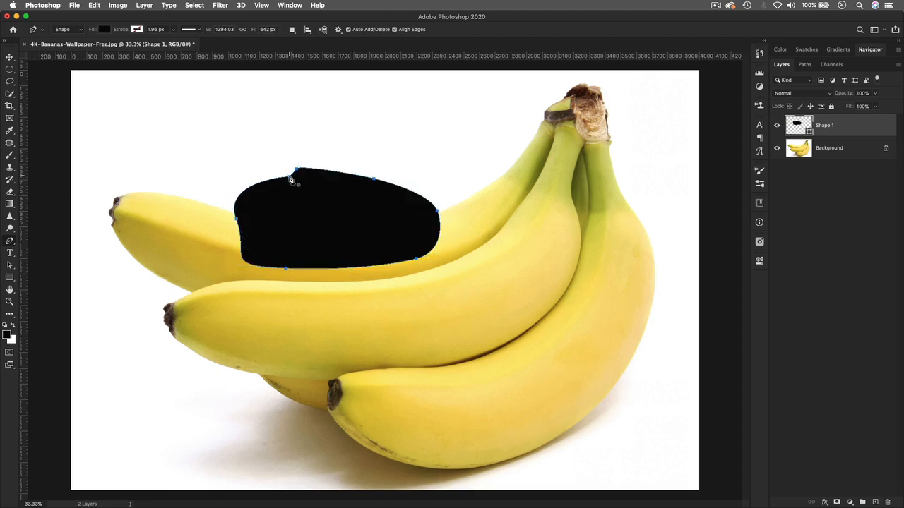
pyautogui.press('super+z')
pyautogui.press('super+z')
pyautogui.press('super+z')
pyautogui.press('super+z')
pyautogui.press('super+z')
pyautogui.press('super+z')
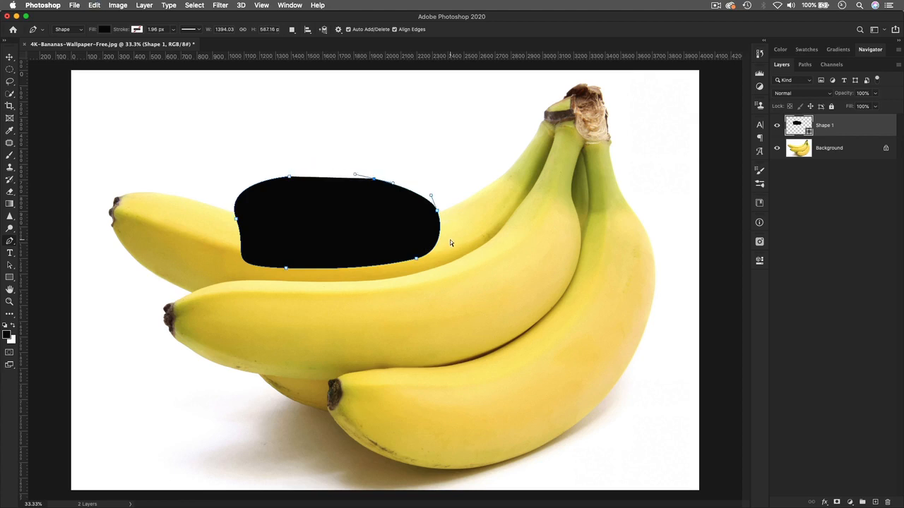
pyautogui.press('super+z')
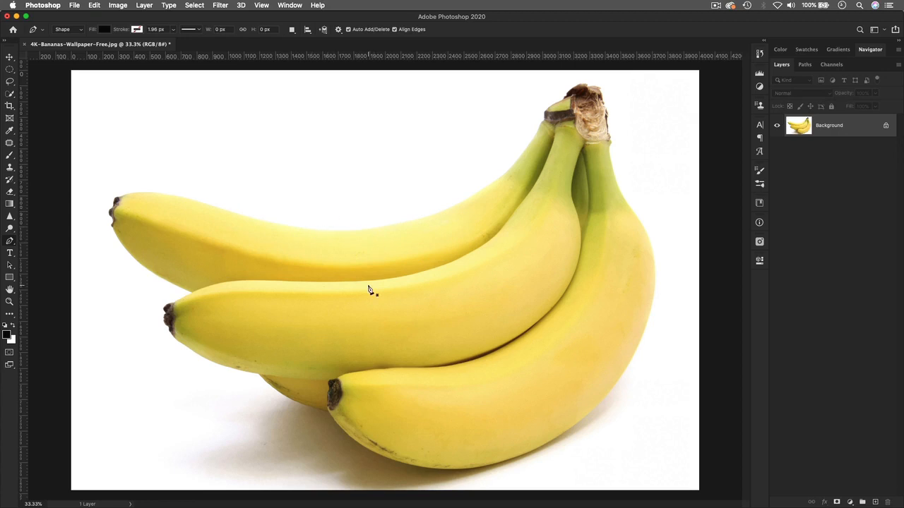
pyautogui.click(248, 128)
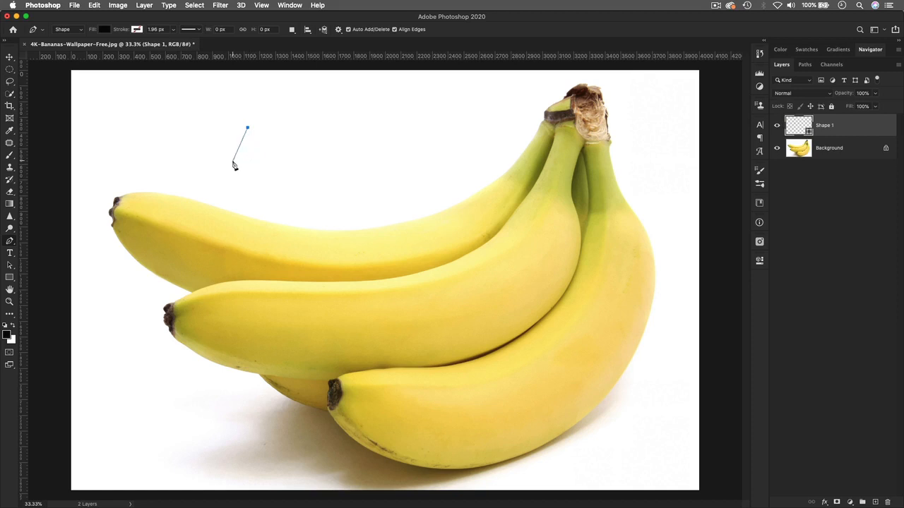
pyautogui.click(228, 167)
pyautogui.click(260, 196)
pyautogui.click(309, 186)
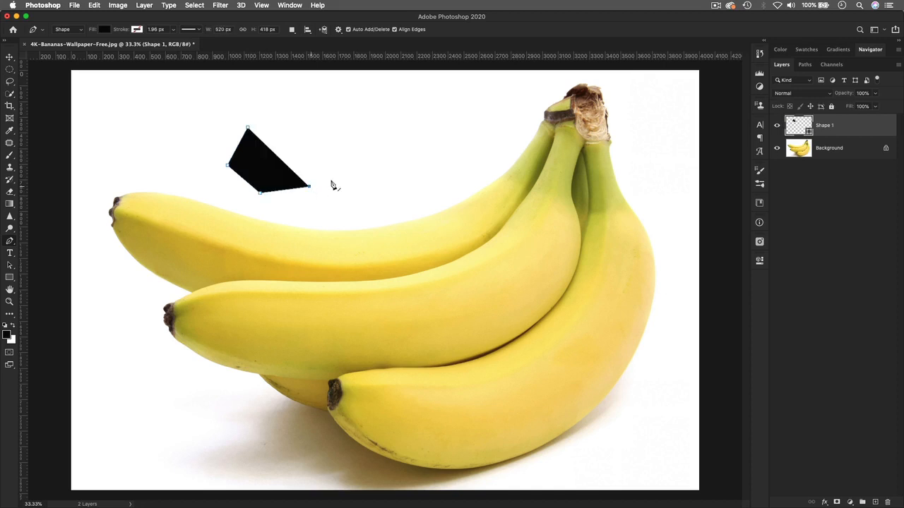
pyautogui.click(348, 148)
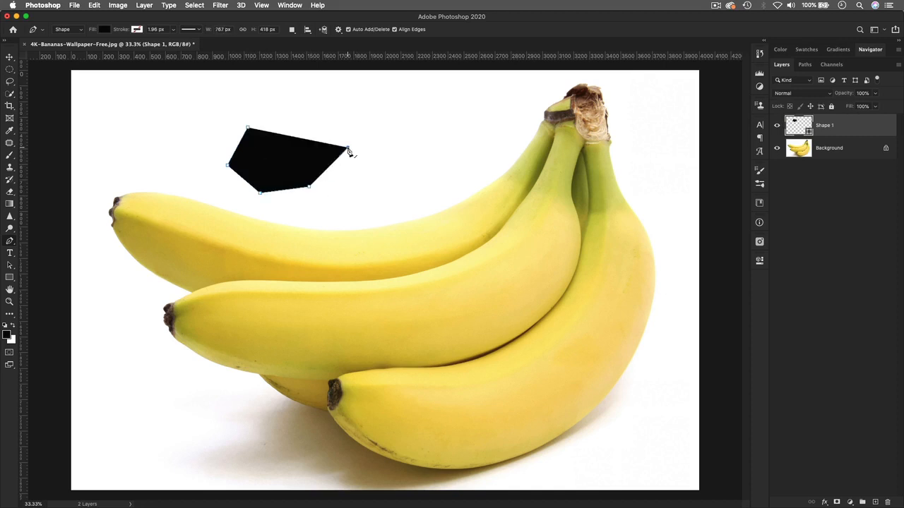
pyautogui.click(291, 109)
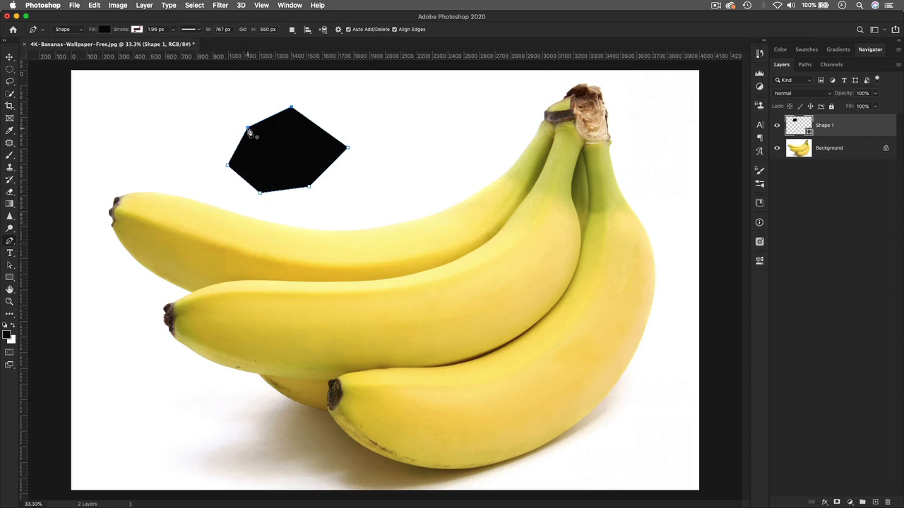
pyautogui.click(248, 130)
pyautogui.press('super+z')
pyautogui.press('super+z')
pyautogui.press('super+z')
pyautogui.press('super+z')
pyautogui.press('super+z')
pyautogui.press('super+z')
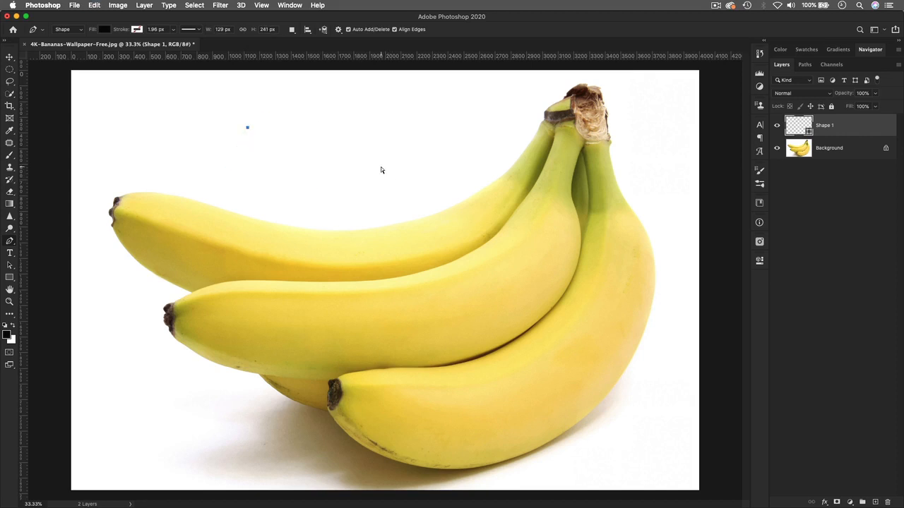
pyautogui.press('super+z')
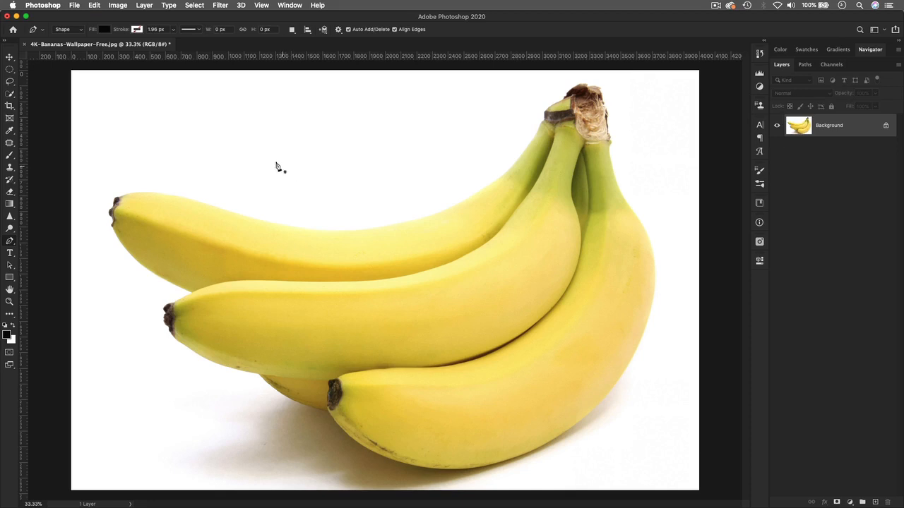
# Step: Draw and close a curved black practice shape above the top banana
pyautogui.click(248, 122)
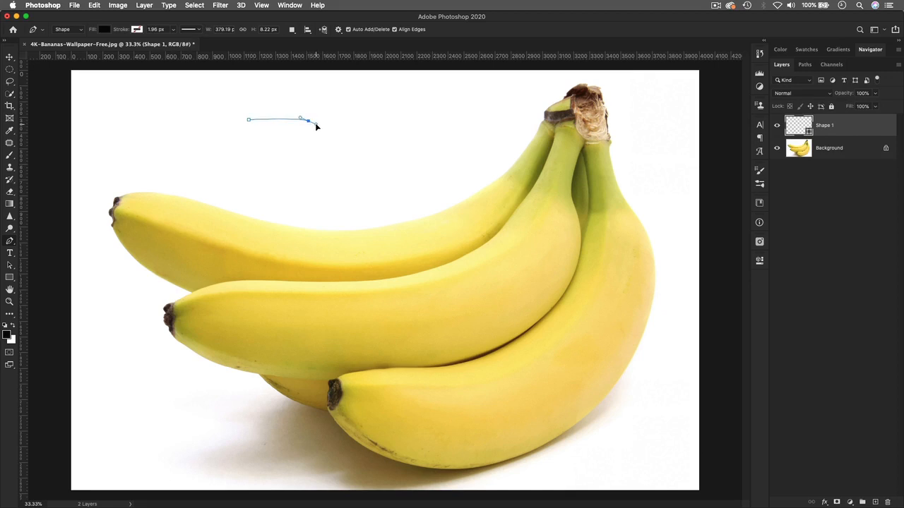
pyautogui.moveTo(315, 123); pyautogui.dragTo(341, 100)
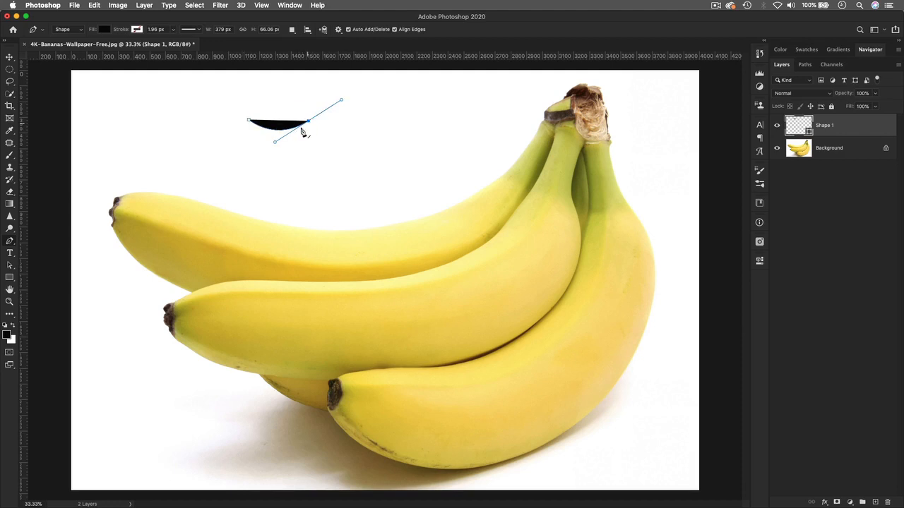
pyautogui.click(377, 111)
pyautogui.moveTo(380, 114); pyautogui.dragTo(383, 114)
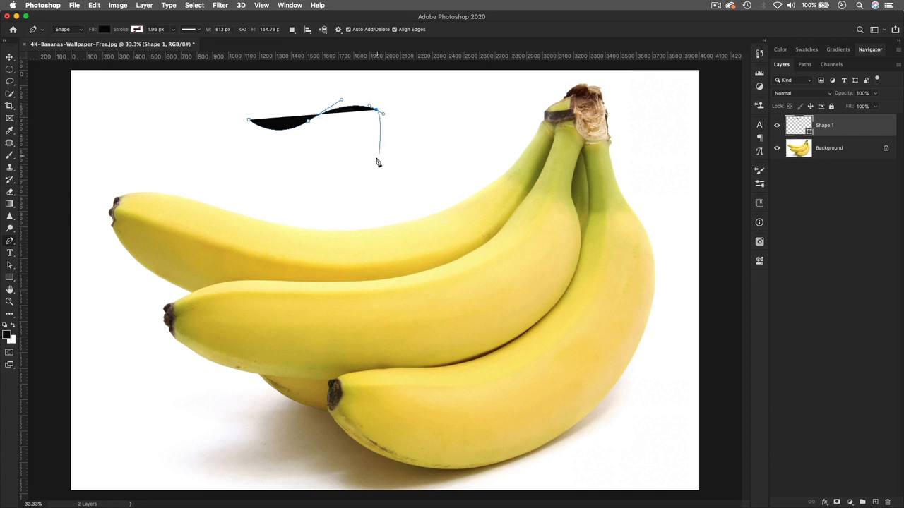
pyautogui.moveTo(398, 158); pyautogui.dragTo(242, 120)
pyautogui.click(248, 122)
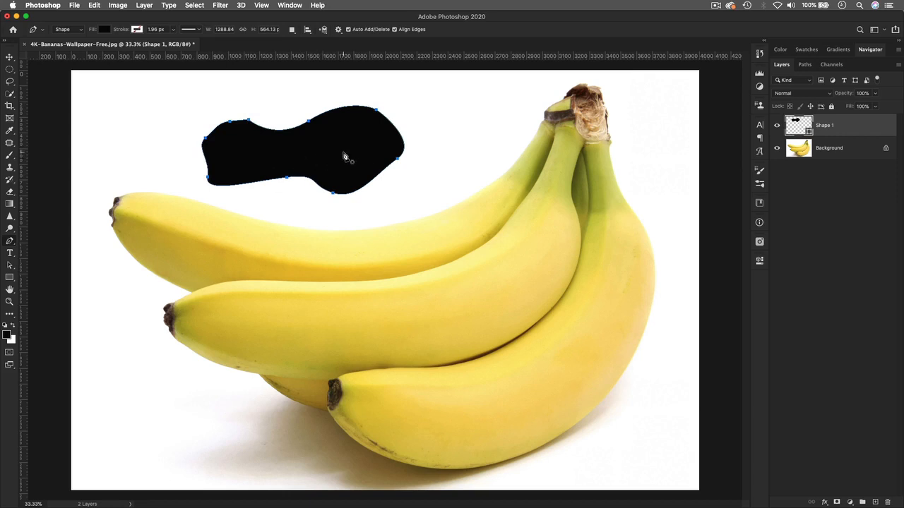
# Step: Undo the practice shape's last points three times
pyautogui.press('super+z')
pyautogui.press('super+z')
pyautogui.press('super+z')
pyautogui.press('super+z')
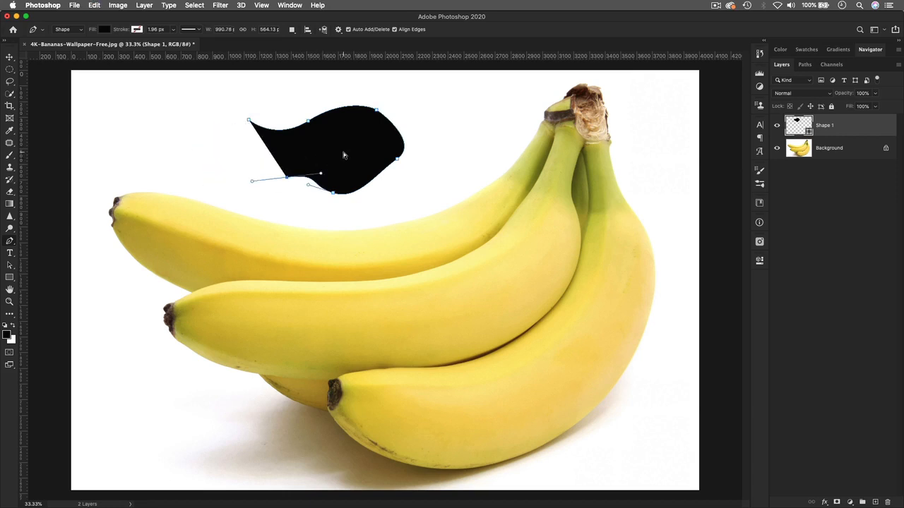
pyautogui.press('super+z')
pyautogui.press('super+z')
pyautogui.press('super+z')
pyautogui.press('super+z')
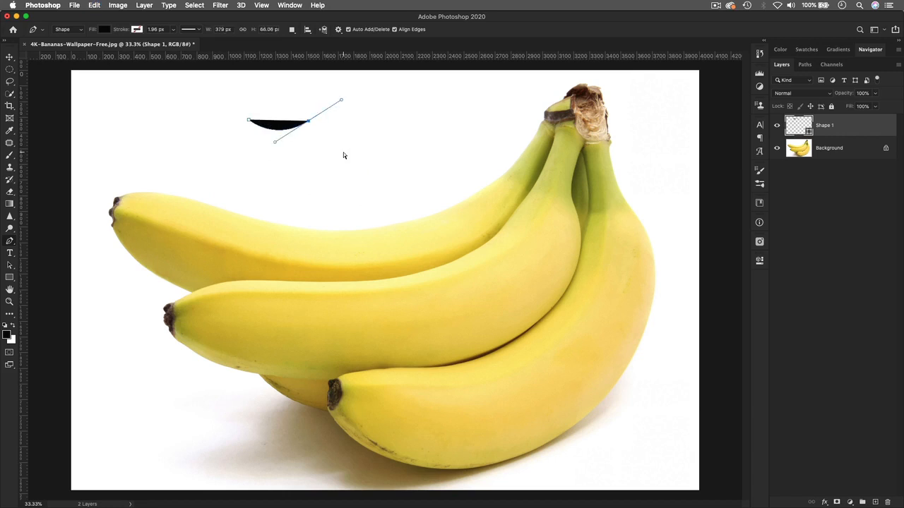
pyautogui.press('super+z')
pyautogui.press('super+z')
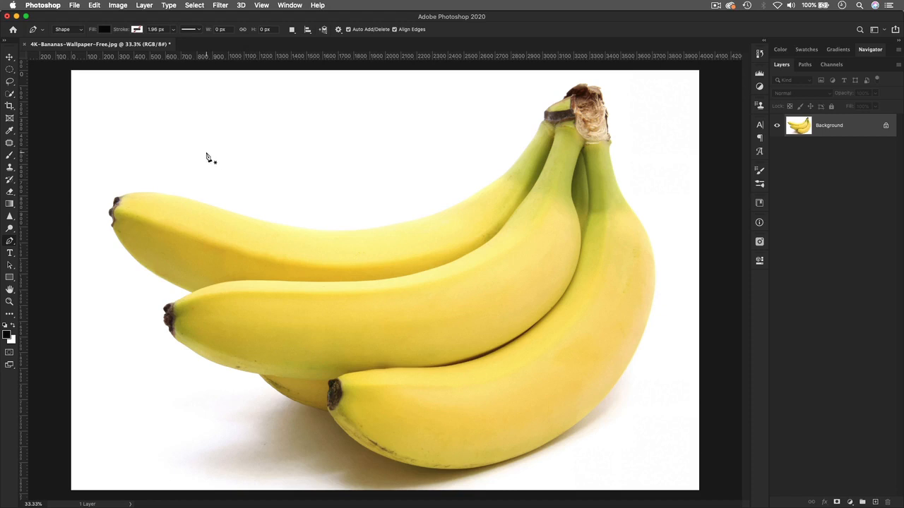
# Step: Change the Pen mode from Shape back to Path
pyautogui.click(83, 31)
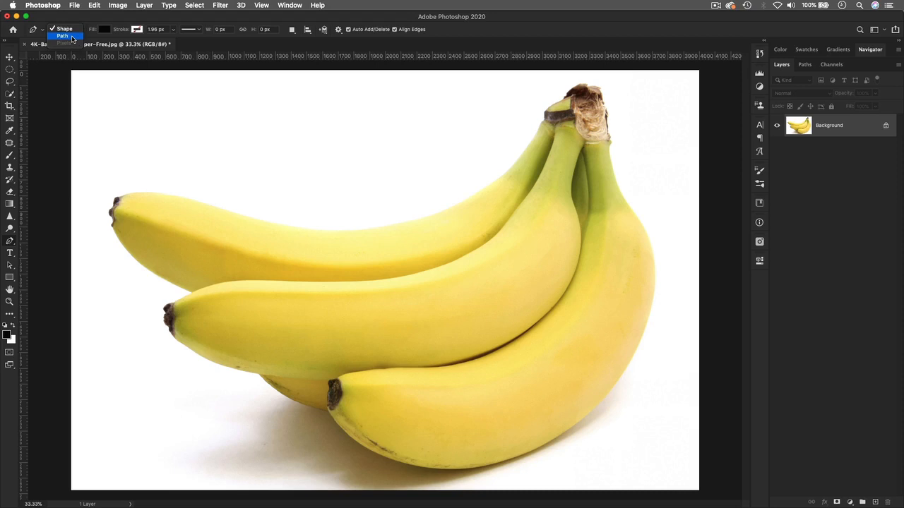
pyautogui.click(72, 38)
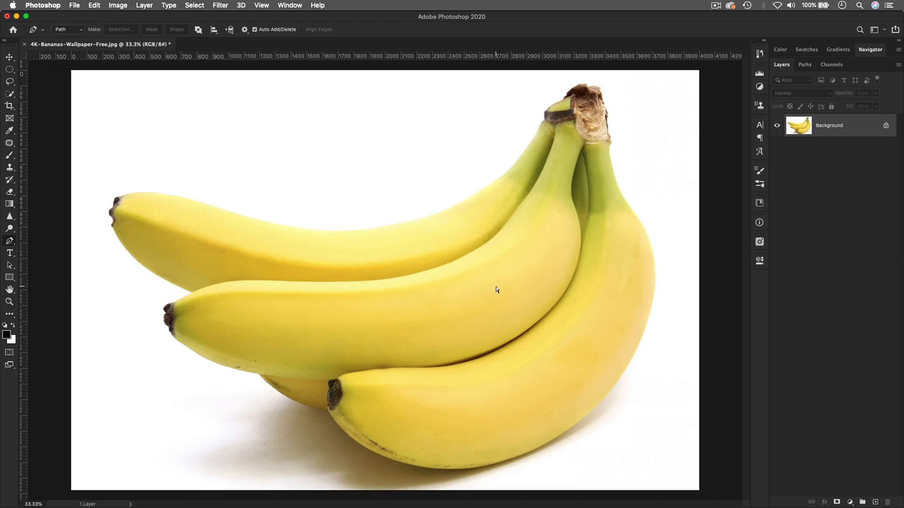
# Step: Zoom in to 50% and pan down to the lower banana's dark tip and underside
pyautogui.press('super+plus')
pyautogui.press('space')
pyautogui.moveTo(487, 347); pyautogui.dragTo(427, 271)
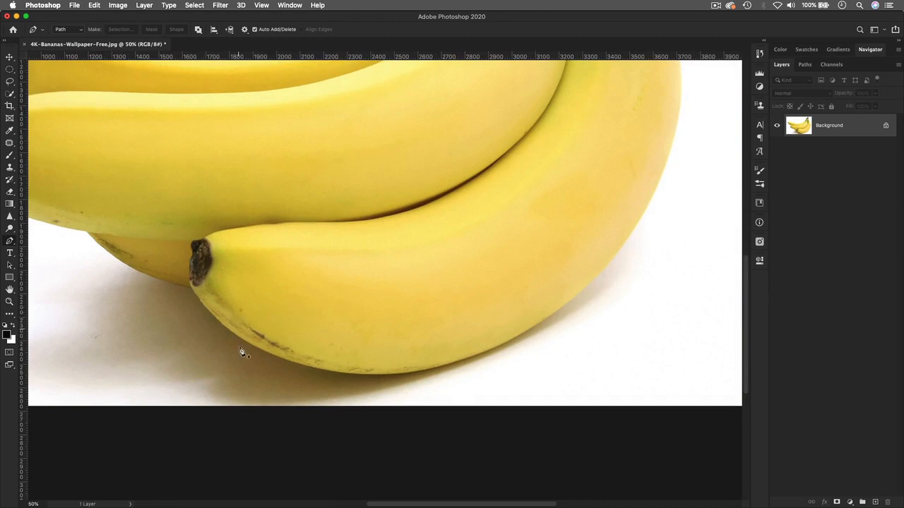
# Step: Start the path at the lower banana's tip and add smooth anchors along its underside
pyautogui.click(190, 289)
pyautogui.moveTo(281, 360); pyautogui.dragTo(341, 381)
pyautogui.click(458, 365)
pyautogui.press('super+z')
pyautogui.moveTo(456, 363); pyautogui.dragTo(502, 346)
# Step: Adjust the underside curve's handles so the path hugs the banana's lower edge
pyautogui.click(341, 378)
pyautogui.moveTo(336, 380); pyautogui.dragTo(349, 384)
pyautogui.moveTo(347, 379); pyautogui.dragTo(344, 379)
pyautogui.moveTo(349, 379); pyautogui.dragTo(345, 379)
pyautogui.moveTo(287, 393); pyautogui.dragTo(355, 385)
# Step: Add curved anchors up the lower banana's right edge to where it meets the banana above
pyautogui.moveTo(343, 382); pyautogui.dragTo(337, 382)
pyautogui.moveTo(531, 330); pyautogui.dragTo(538, 325)
pyautogui.moveTo(605, 252); pyautogui.dragTo(431, 285)
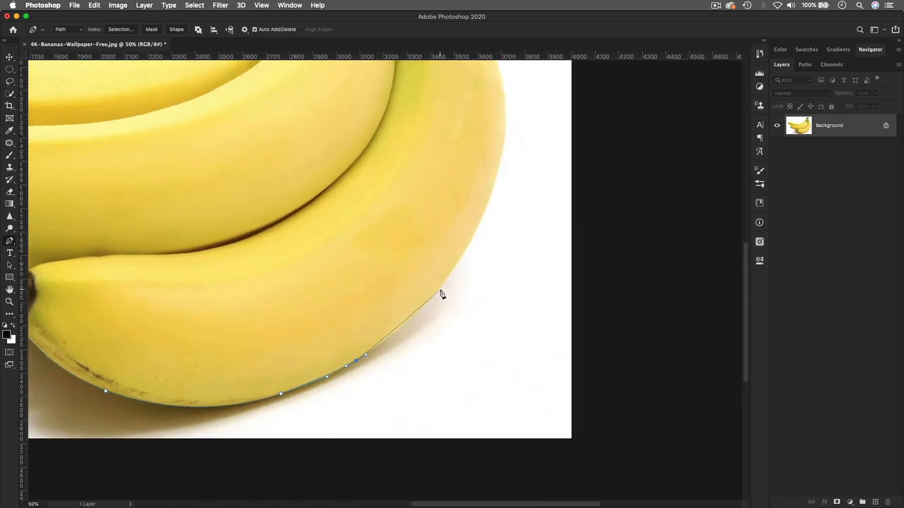
pyautogui.moveTo(440, 291); pyautogui.dragTo(463, 258)
pyautogui.moveTo(492, 190)
pyautogui.mouseDown()
pyautogui.moveTo(499, 171)
pyautogui.moveTo(499, 178)
pyautogui.mouseUp()
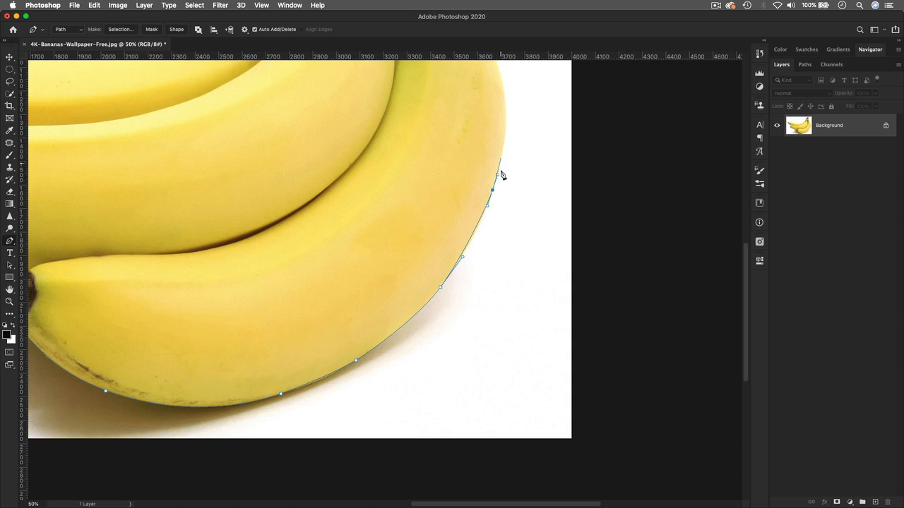
pyautogui.moveTo(498, 174); pyautogui.dragTo(462, 240)
pyautogui.press('space')
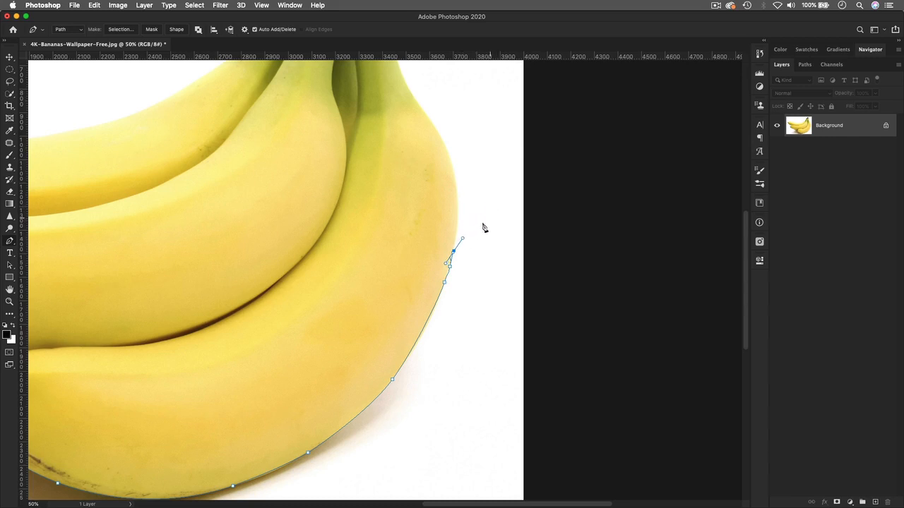
# Step: Replace a stray anchor and add curved points up the upper banana's right edge to below the stem
pyautogui.click(462, 240)
pyautogui.press('super+z')
pyautogui.moveTo(457, 226); pyautogui.dragTo(457, 219)
pyautogui.moveTo(450, 177); pyautogui.dragTo(479, 306)
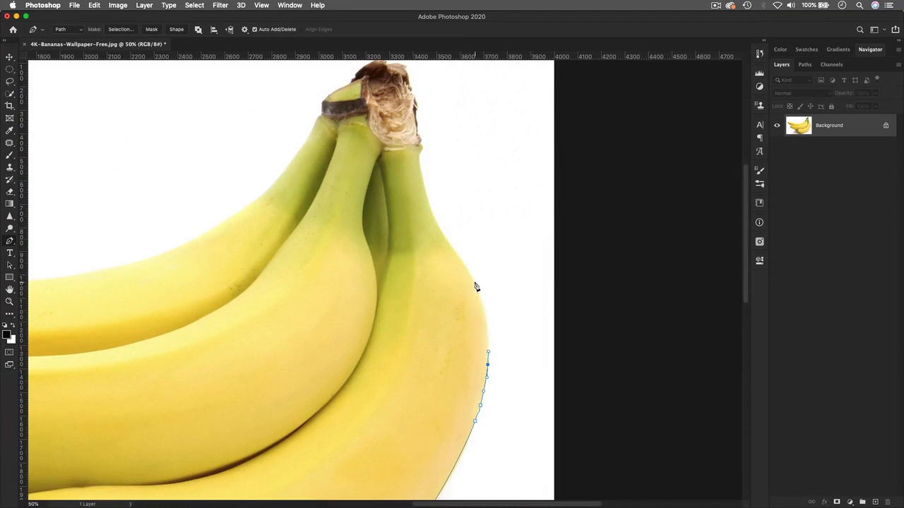
pyautogui.moveTo(475, 282); pyautogui.dragTo(460, 258)
pyautogui.moveTo(433, 214); pyautogui.dragTo(426, 197)
pyautogui.scroll(5, 426, 193)
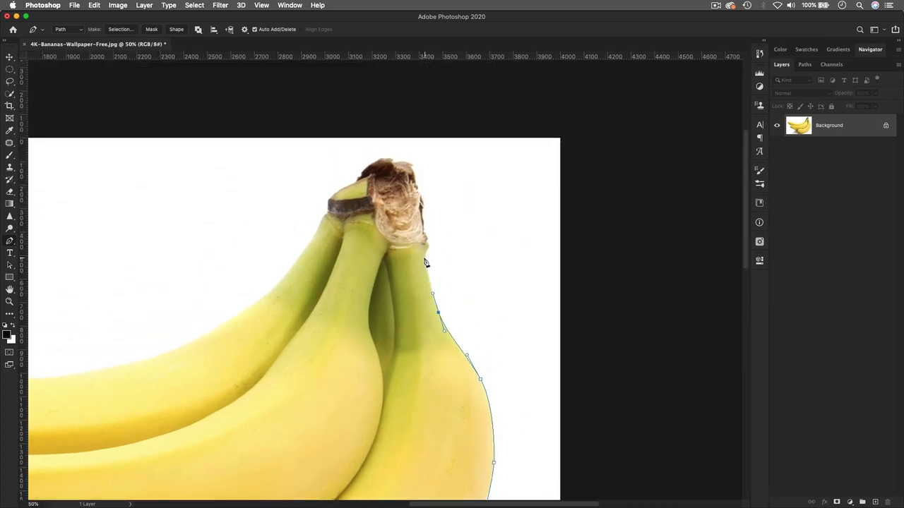
pyautogui.click(427, 264)
# Step: At 200% zoom, delete an extra anchor and reshape the top anchor's curve along the stem edge
pyautogui.press('super+plus')
pyautogui.press('super+plus')
pyautogui.press('super+plus')
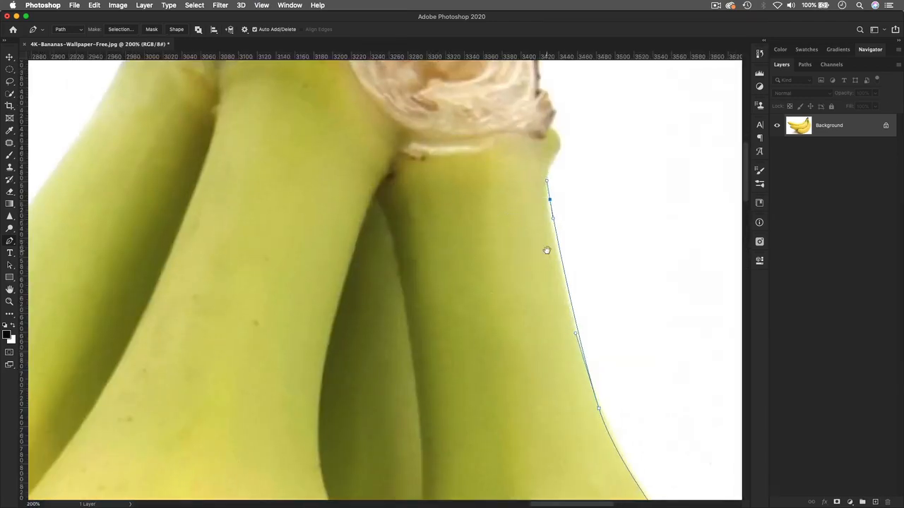
pyautogui.moveTo(547, 250); pyautogui.dragTo(391, 219)
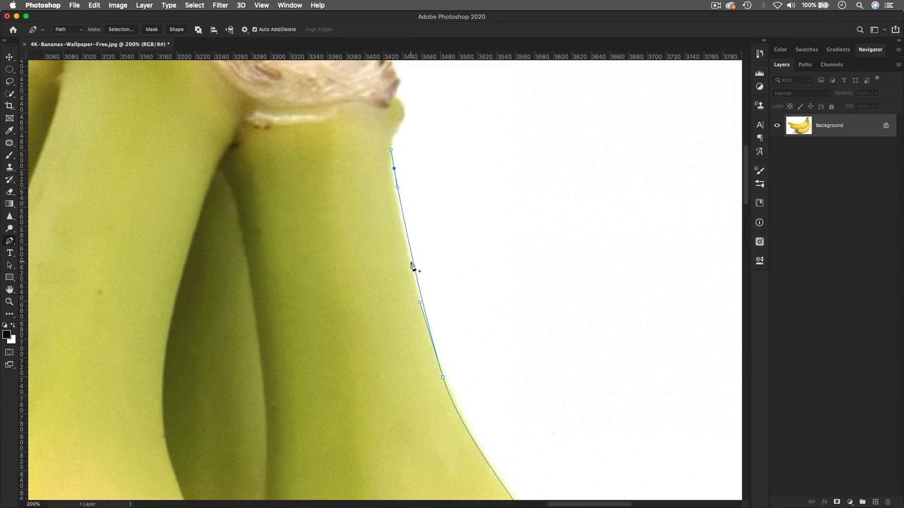
pyautogui.click(393, 170)
pyautogui.moveTo(392, 172); pyautogui.dragTo(394, 187)
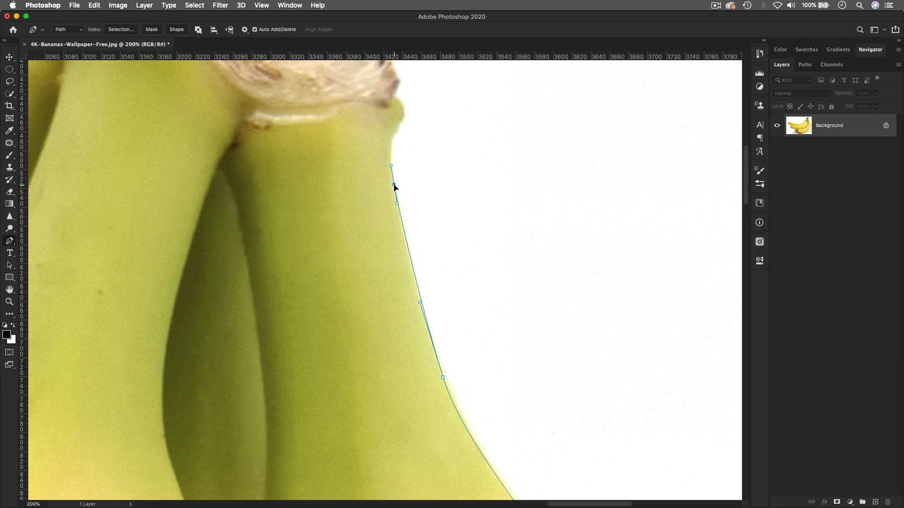
pyautogui.keyDown('super'); pyautogui.click(419, 303); pyautogui.keyUp('super')
pyautogui.moveTo(414, 283); pyautogui.dragTo(409, 278)
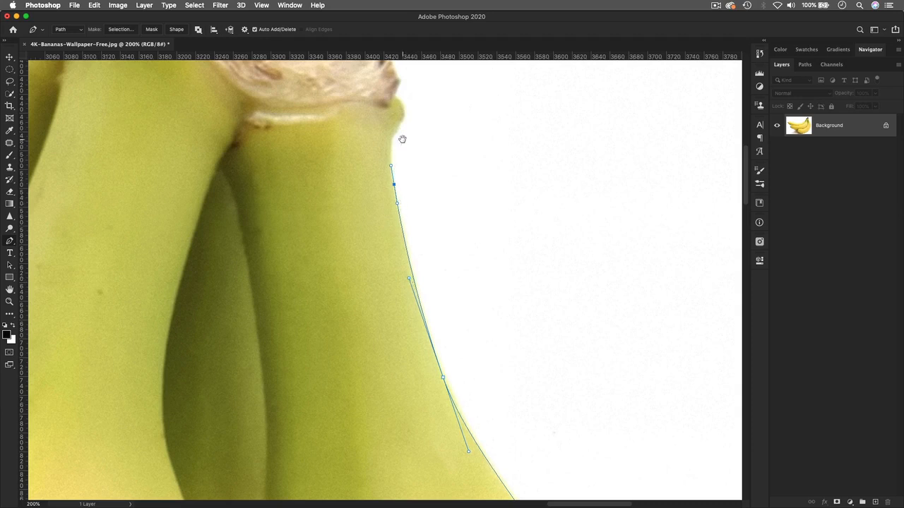
pyautogui.scroll(5, 402, 137)
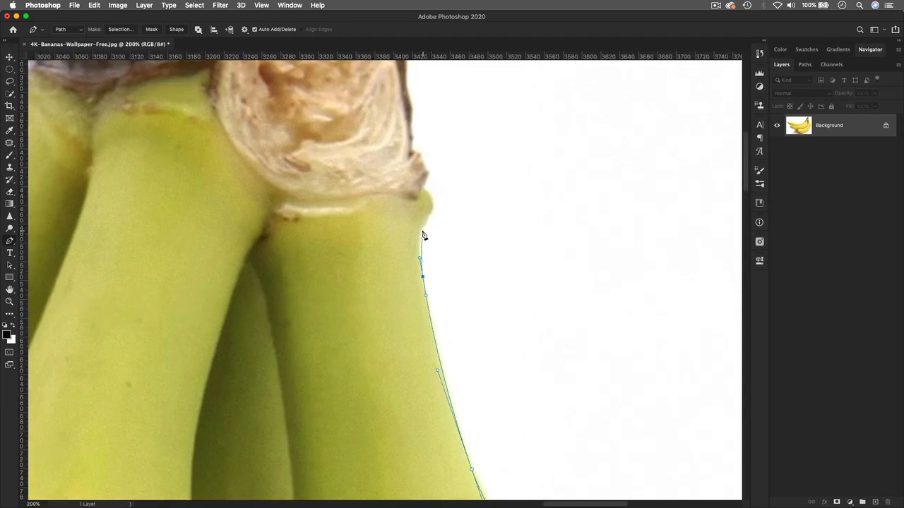
# Step: Add several small curved anchors up the green stem edge onto the brown stalk's right side
pyautogui.click(423, 231)
pyautogui.moveTo(429, 218); pyautogui.dragTo(433, 203)
pyautogui.moveTo(425, 191); pyautogui.dragTo(418, 182)
pyautogui.moveTo(417, 182); pyautogui.dragTo(417, 182)
pyautogui.moveTo(426, 180); pyautogui.dragTo(427, 179)
pyautogui.click(429, 172)
pyautogui.moveTo(422, 156); pyautogui.dragTo(457, 209)
pyautogui.click(412, 150)
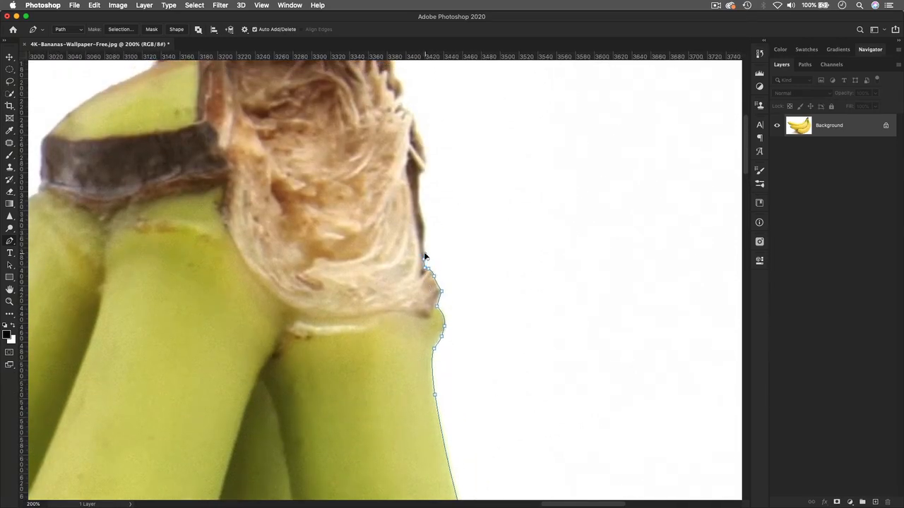
# Step: Trace anchors up the bunch's right edge to where the stem begins
pyautogui.click(426, 257)
pyautogui.click(424, 237)
pyautogui.click(423, 223)
pyautogui.click(418, 188)
pyautogui.click(423, 175)
pyautogui.click(426, 165)
pyautogui.moveTo(422, 137); pyautogui.dragTo(521, 365)
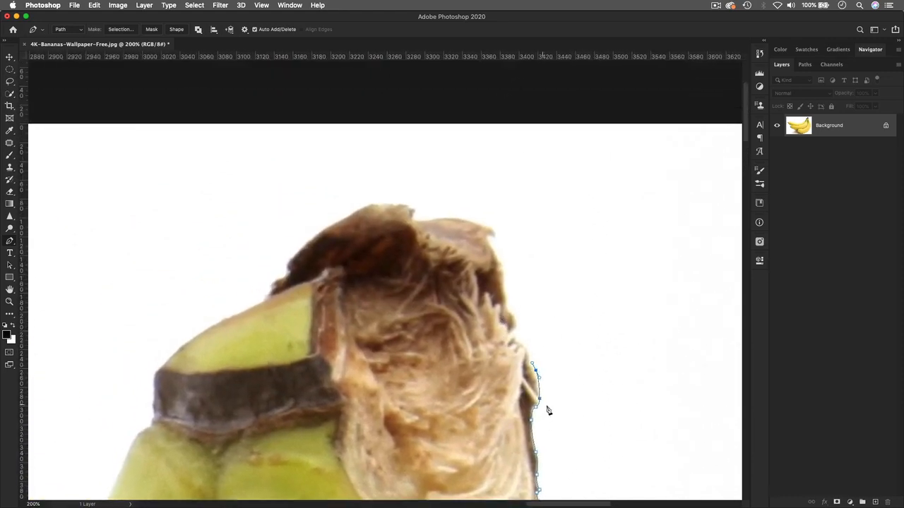
# Step: Continue the outline up the stem's right side to its top corner
pyautogui.click(527, 349)
pyautogui.click(511, 332)
pyautogui.click(514, 323)
pyautogui.moveTo(504, 288); pyautogui.dragTo(502, 264)
pyautogui.click(496, 257)
pyautogui.click(487, 237)
pyautogui.click(496, 236)
# Step: Curve the path across the brown stem top and down the stem's left side
pyautogui.moveTo(469, 221); pyautogui.dragTo(414, 223)
pyautogui.click(413, 219)
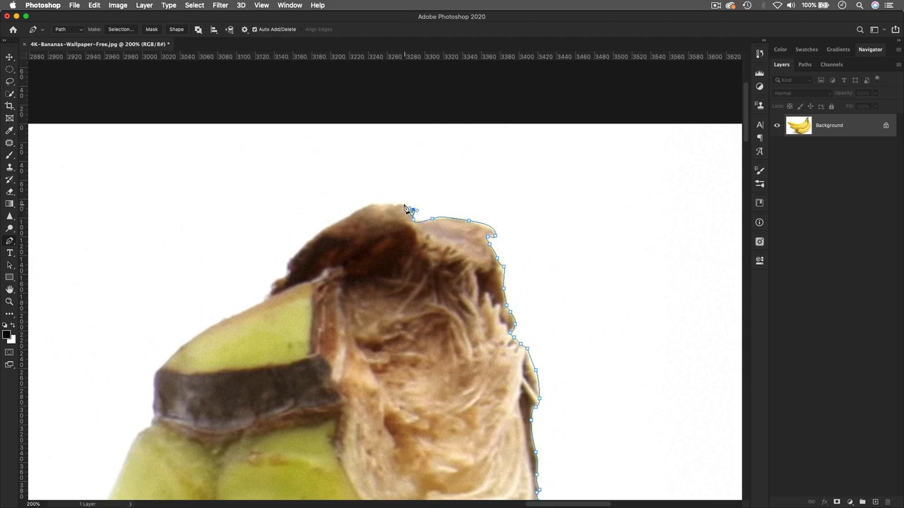
pyautogui.moveTo(403, 204); pyautogui.dragTo(387, 206)
pyautogui.moveTo(380, 204); pyautogui.dragTo(354, 212)
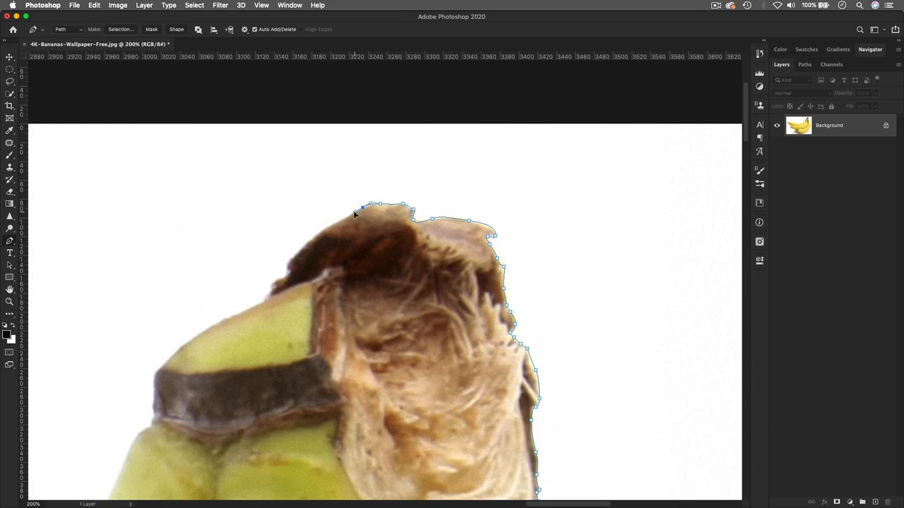
pyautogui.click(323, 230)
pyautogui.click(305, 245)
pyautogui.moveTo(304, 282); pyautogui.dragTo(425, 189)
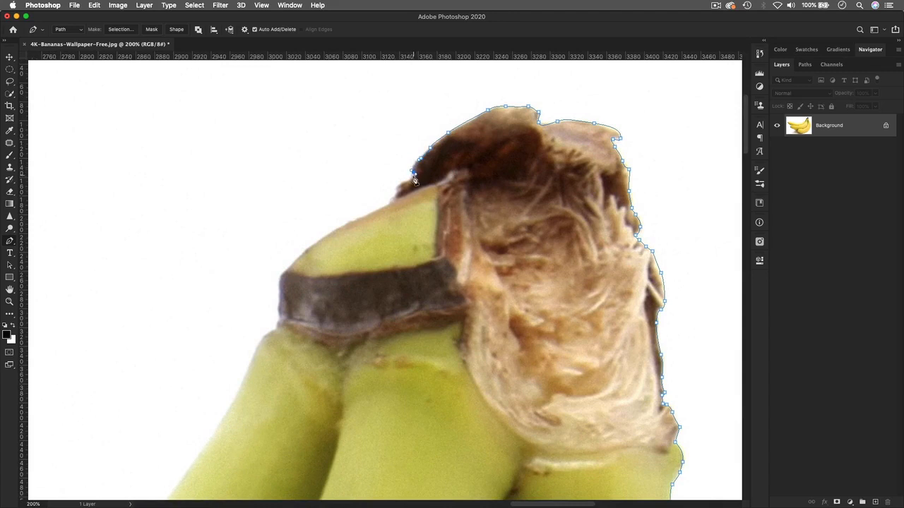
pyautogui.moveTo(411, 178); pyautogui.dragTo(391, 200)
# Step: Carry the outline down onto the left banana's edge with curved anchors
pyautogui.moveTo(400, 238); pyautogui.dragTo(367, 145)
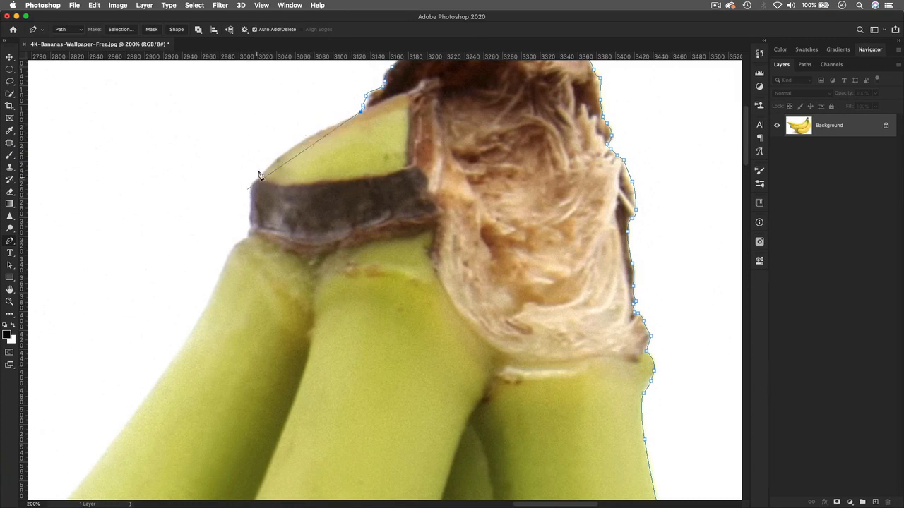
pyautogui.click(290, 147)
pyautogui.click(252, 184)
pyautogui.moveTo(253, 189); pyautogui.dragTo(246, 192)
pyautogui.moveTo(246, 191); pyautogui.dragTo(249, 192)
pyautogui.click(250, 214)
pyautogui.click(247, 235)
# Step: Place curved anchors down the left banana's edge, repositioning them to fit the peel
pyautogui.scroll(-4, 240, 254)
pyautogui.hscroll(-1, 240, 254)
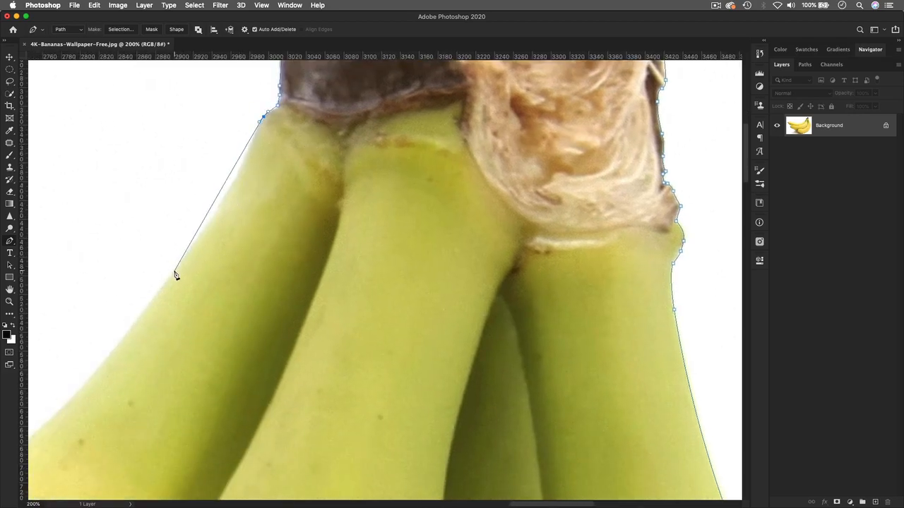
pyautogui.moveTo(175, 271); pyautogui.dragTo(123, 339)
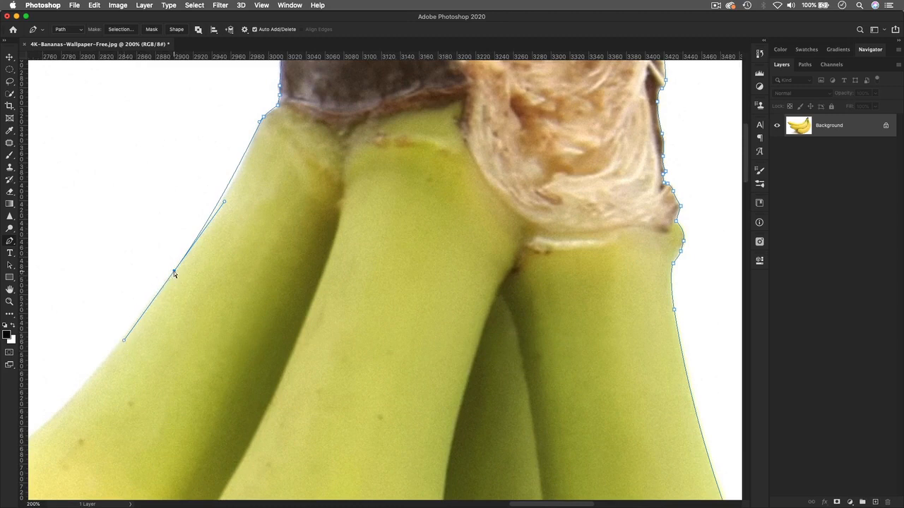
pyautogui.moveTo(174, 272); pyautogui.dragTo(204, 228)
pyautogui.scroll(-5, 229, 245)
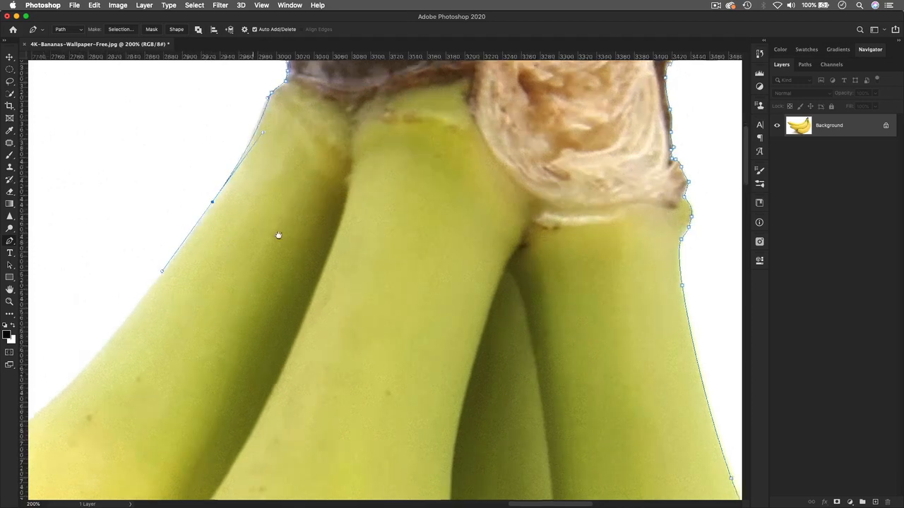
pyautogui.hscroll(-4, 277, 234)
pyautogui.moveTo(178, 276); pyautogui.dragTo(167, 287)
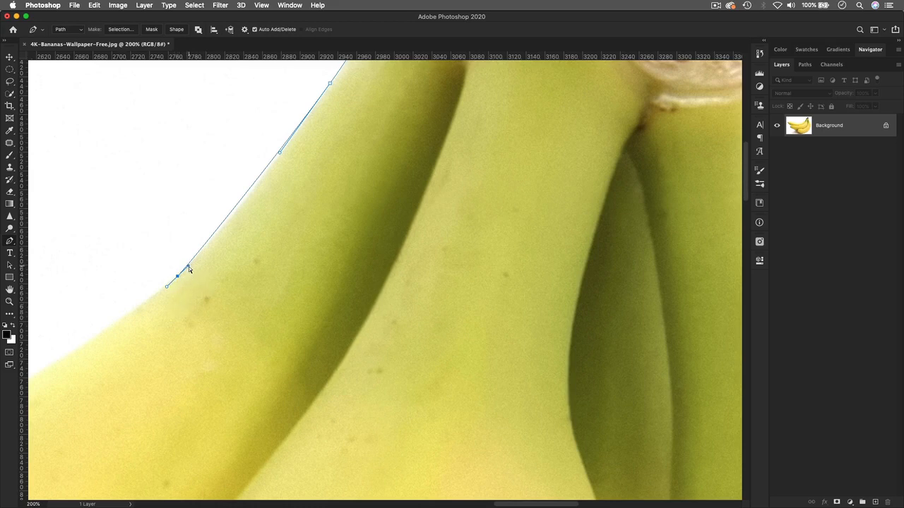
pyautogui.moveTo(189, 266); pyautogui.dragTo(245, 210)
# Step: Add more curved anchors along the next stretch of banana edge, fitting their curves
pyautogui.moveTo(179, 317); pyautogui.dragTo(336, 232)
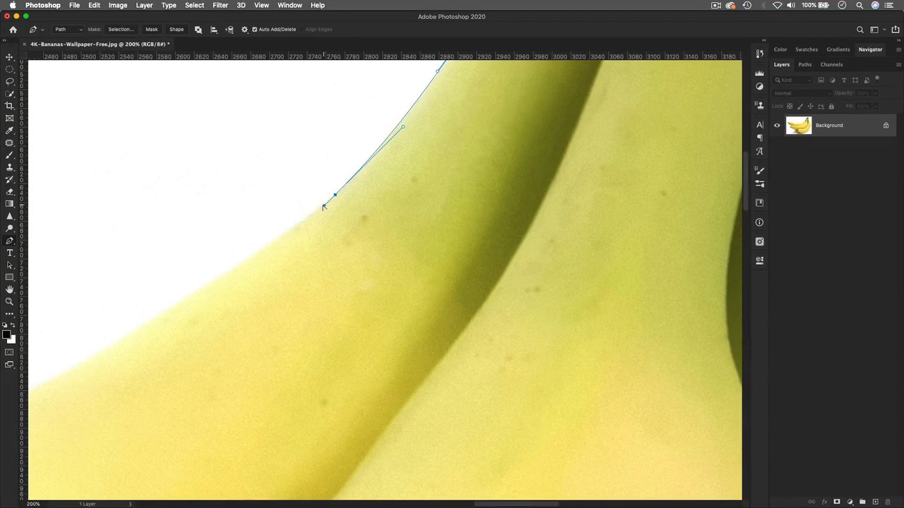
pyautogui.click(322, 206)
pyautogui.moveTo(156, 317); pyautogui.dragTo(129, 334)
pyautogui.moveTo(322, 206); pyautogui.dragTo(238, 266)
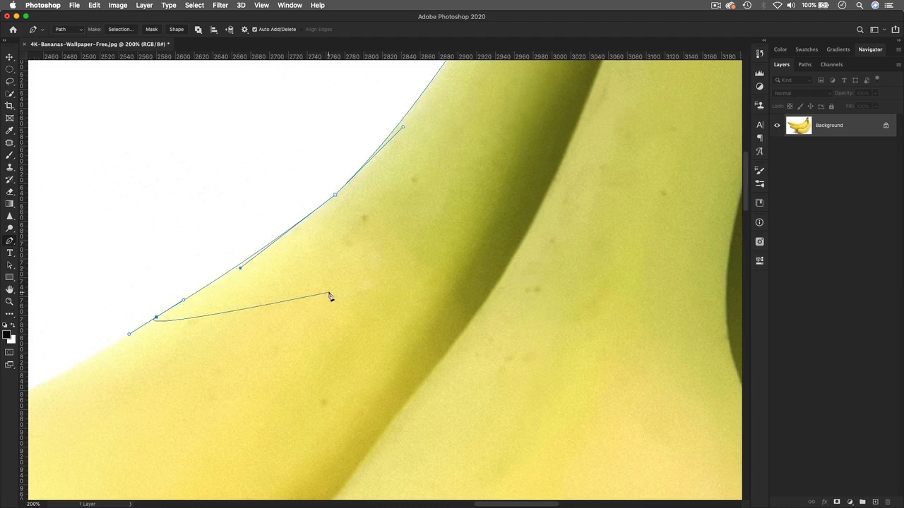
pyautogui.hscroll(-5, 329, 297)
pyautogui.scroll(-3, 330, 297)
pyautogui.moveTo(246, 332); pyautogui.dragTo(408, 252)
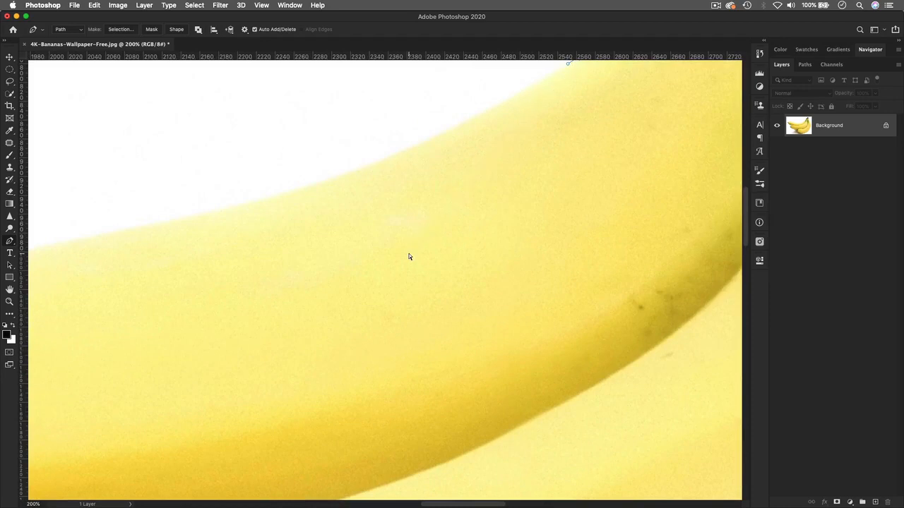
# Step: Place anchors along the top banana's upper edge, curving segments to match it
pyautogui.press('super+minus')
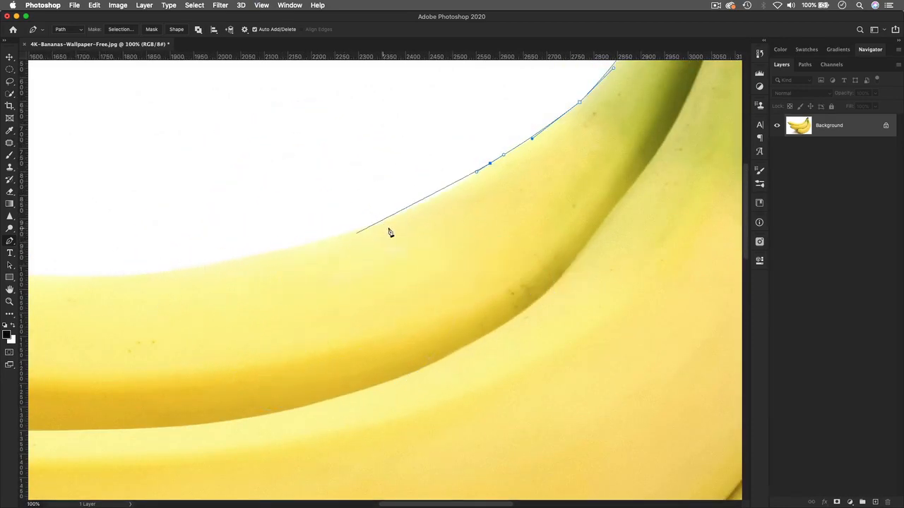
pyautogui.moveTo(415, 209); pyautogui.dragTo(401, 212)
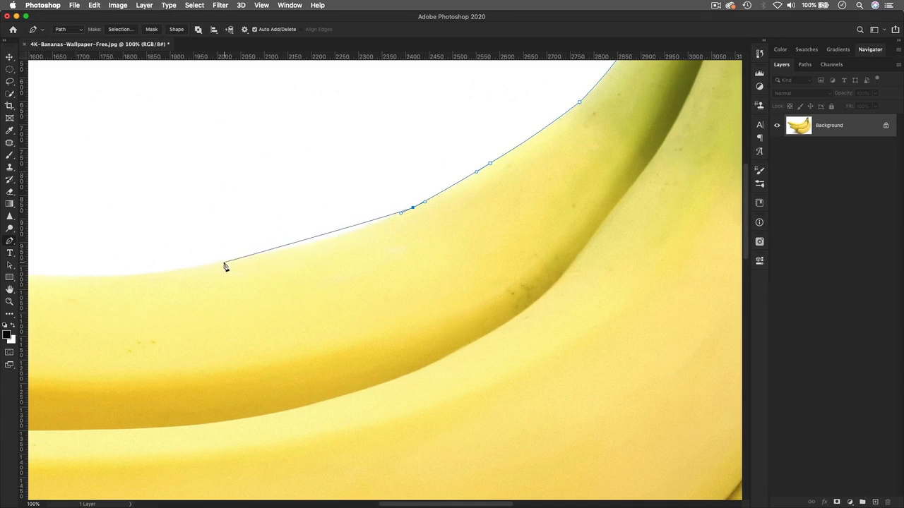
pyautogui.click(220, 263)
pyautogui.moveTo(208, 266); pyautogui.dragTo(97, 282)
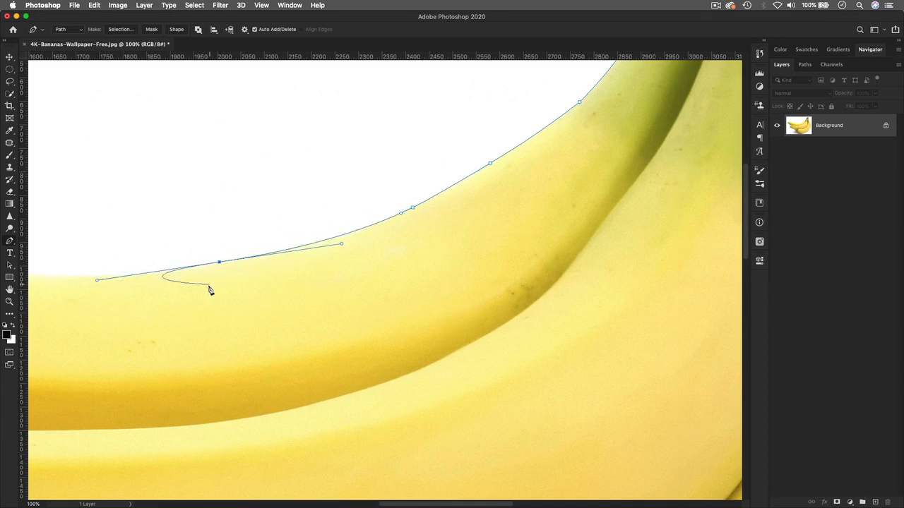
pyautogui.moveTo(224, 276); pyautogui.dragTo(722, 256)
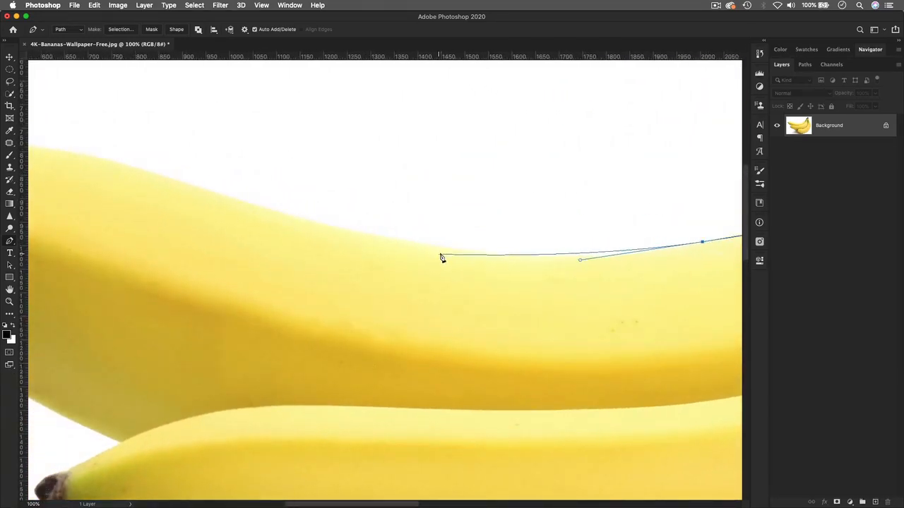
pyautogui.click(447, 248)
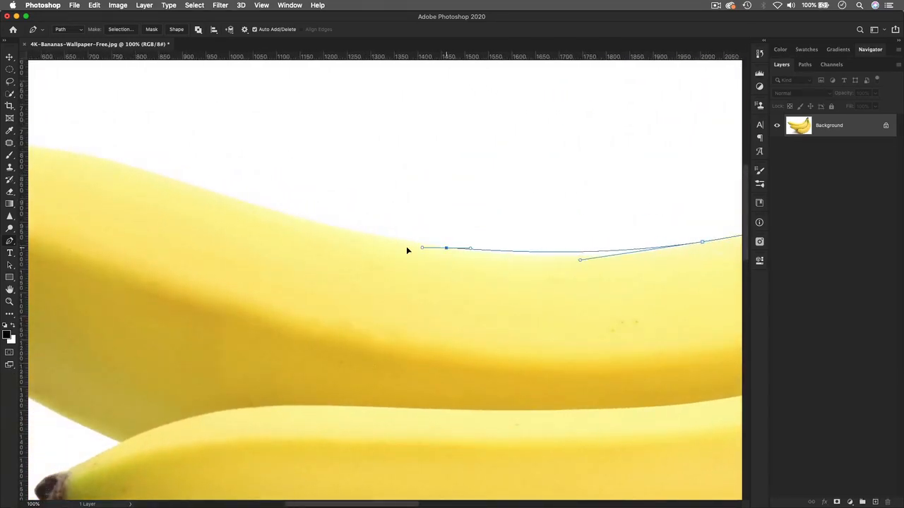
pyautogui.click(315, 237)
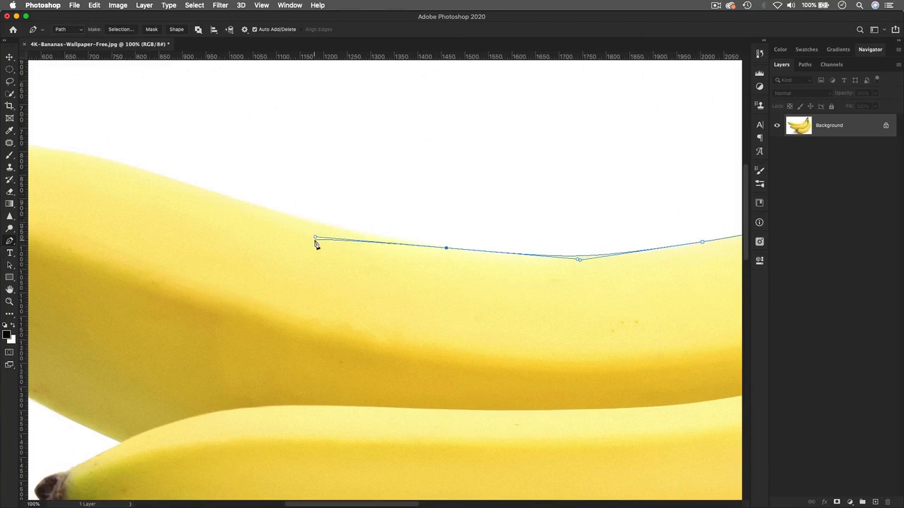
pyautogui.moveTo(315, 237); pyautogui.dragTo(321, 230)
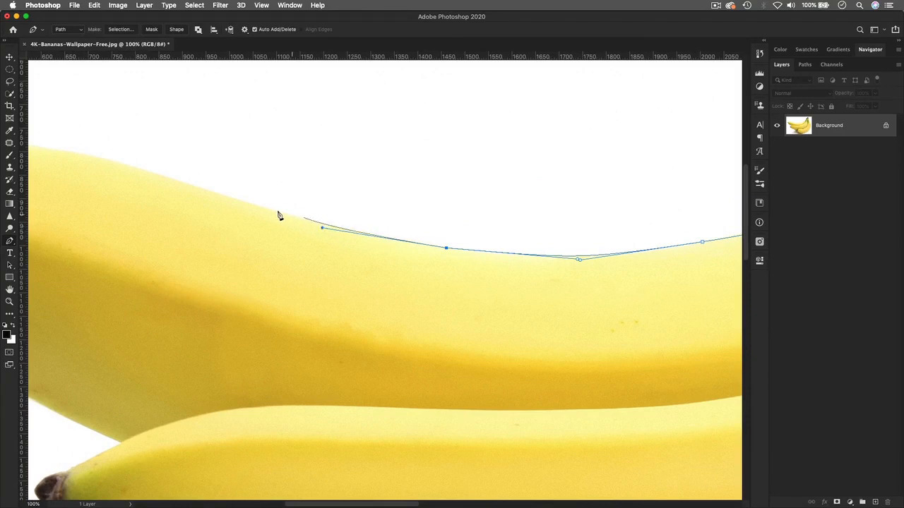
pyautogui.click(258, 208)
# Step: Extend the path with curved anchors to the top banana's brown left tip
pyautogui.moveTo(230, 279); pyautogui.dragTo(473, 216)
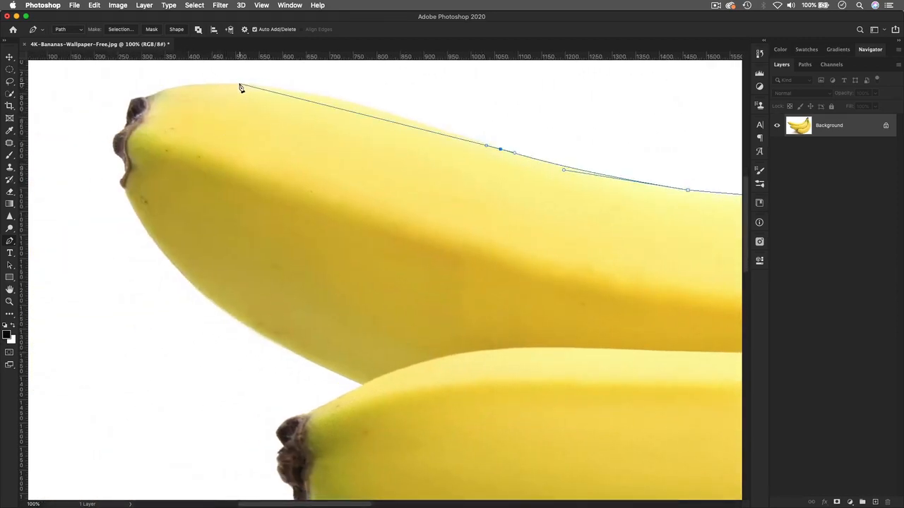
pyautogui.moveTo(240, 87); pyautogui.dragTo(153, 85)
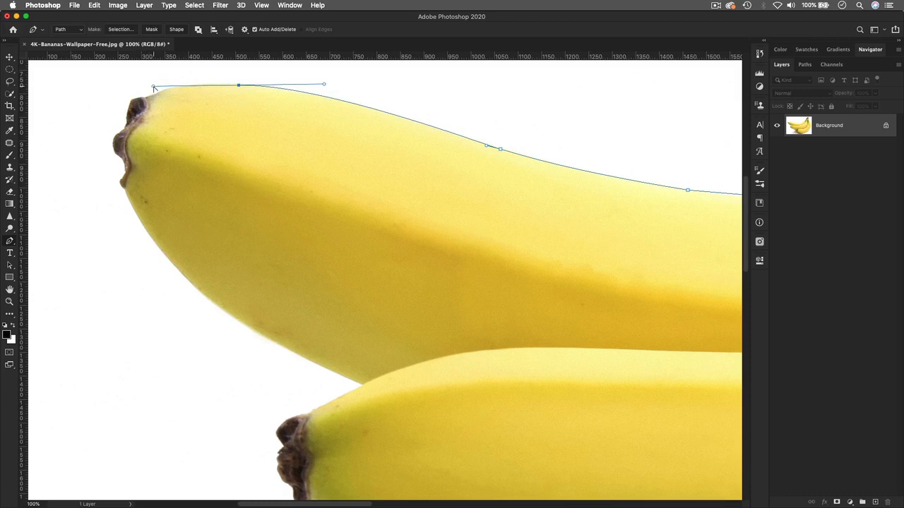
pyautogui.moveTo(163, 85); pyautogui.dragTo(195, 81)
pyautogui.moveTo(185, 86); pyautogui.dragTo(172, 88)
pyautogui.click(149, 94)
pyautogui.click(132, 99)
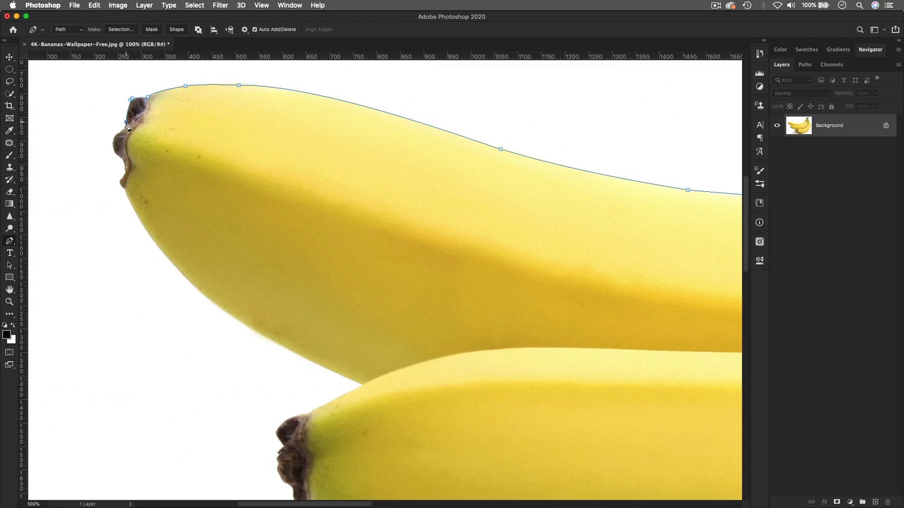
pyautogui.press('super+minus')
# Step: Zoom and pan across the bunch to inspect the path from lower tip to top tip
pyautogui.moveTo(456, 226); pyautogui.dragTo(309, 155)
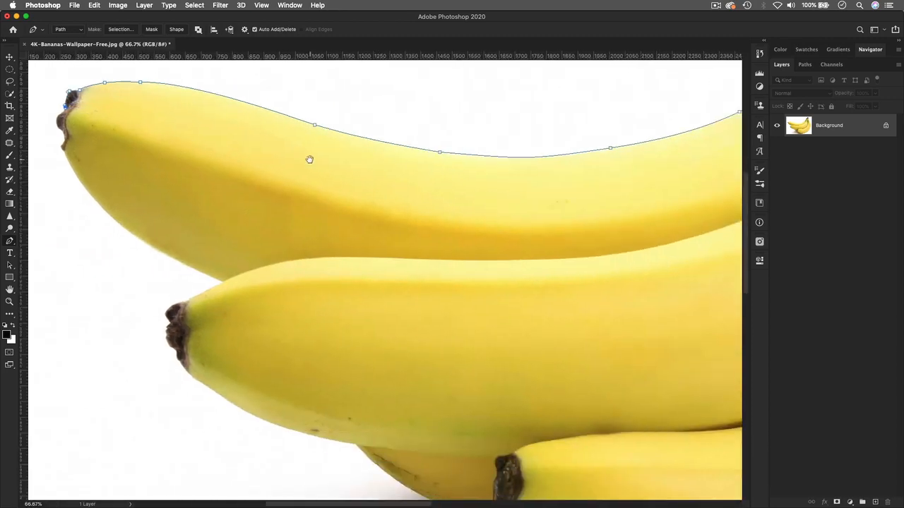
pyautogui.moveTo(395, 247); pyautogui.dragTo(315, 208)
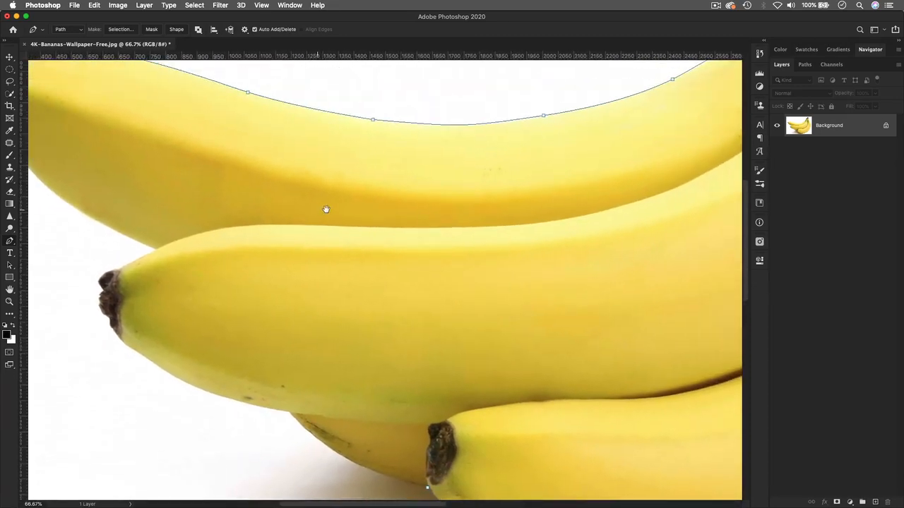
pyautogui.moveTo(419, 214); pyautogui.dragTo(399, 246)
pyautogui.press('super+minus')
pyautogui.press('super+minus')
pyautogui.press('super+minus')
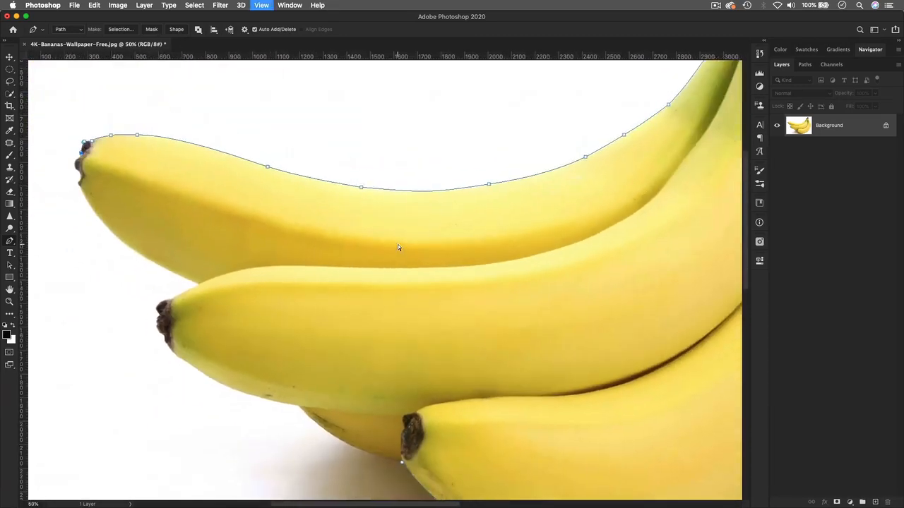
pyautogui.press('super+plus')
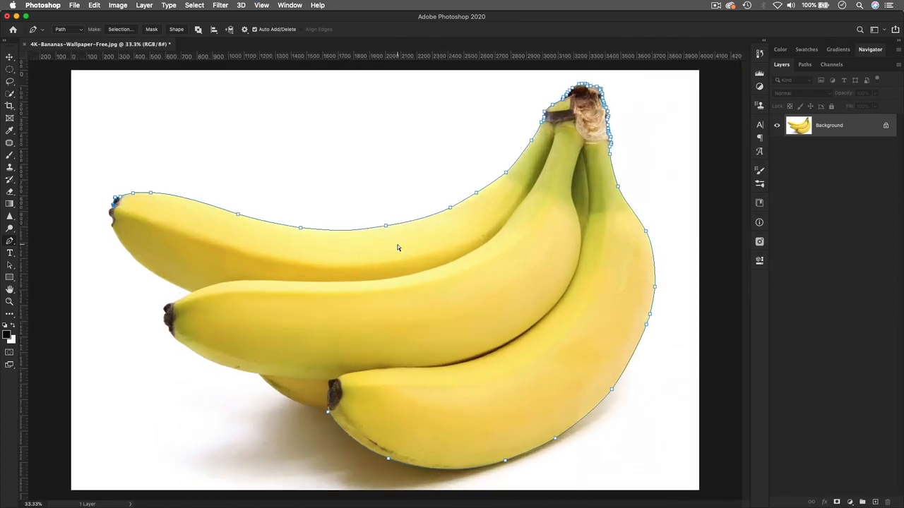
pyautogui.press('super+plus')
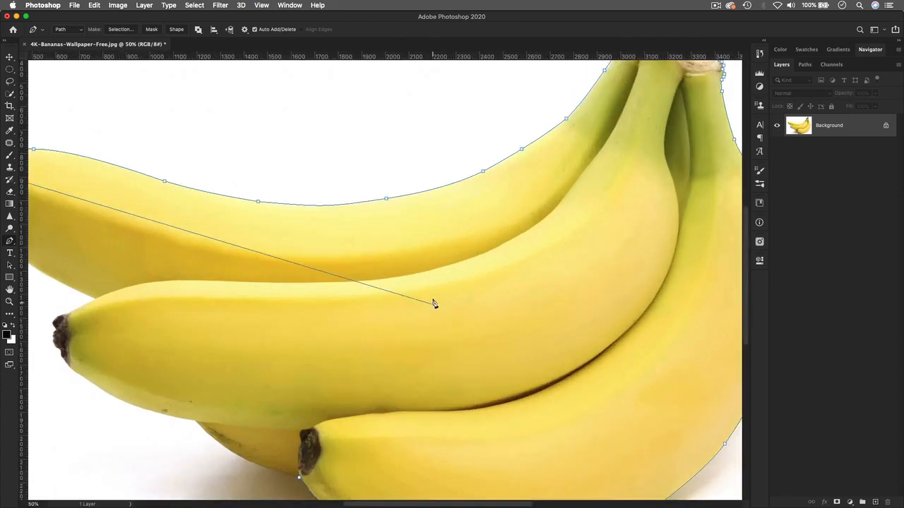
pyautogui.moveTo(585, 317); pyautogui.dragTo(389, 230)
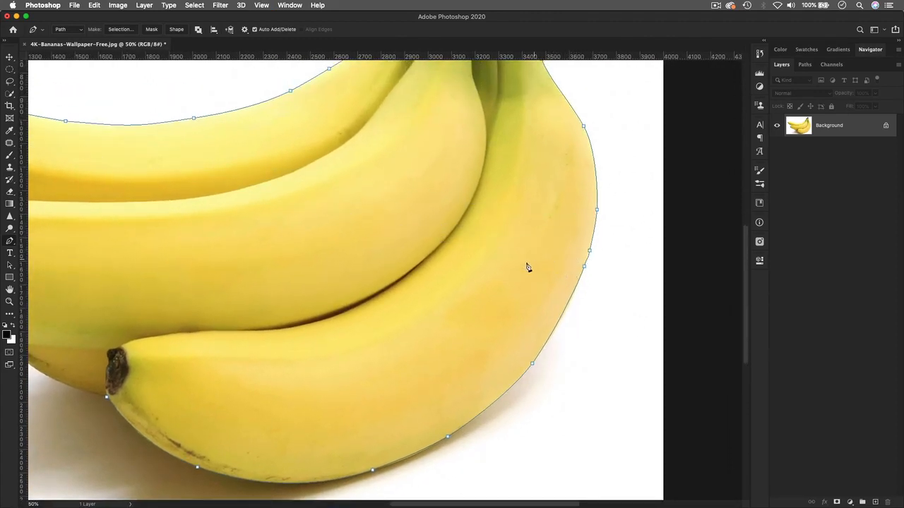
pyautogui.click(585, 265)
pyautogui.press('super+equal')
pyautogui.press('super+minus')
pyautogui.press('super+minus')
pyautogui.press('super+minus')
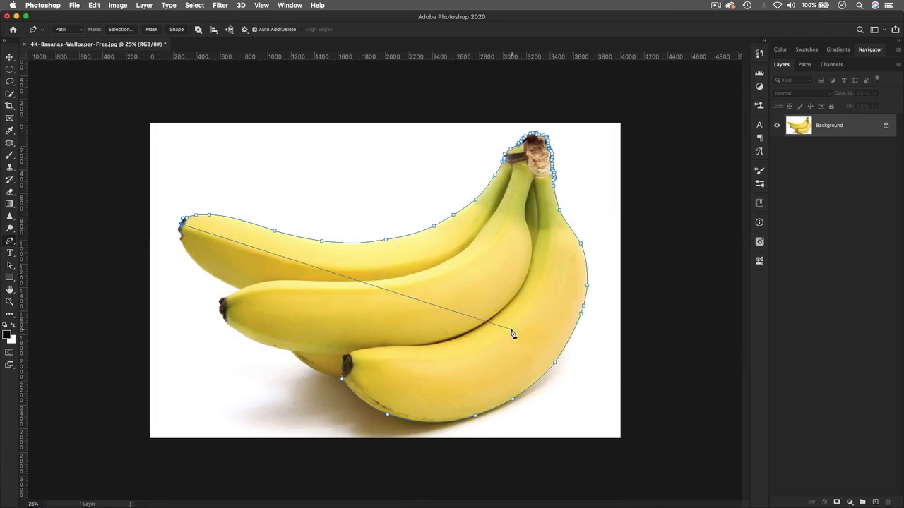
pyautogui.press('super+equal')
pyautogui.press('super+equal')
# Step: Adjust the anchor on the right banana's outer edge so its curve hugs the peel
pyautogui.moveTo(670, 293); pyautogui.dragTo(444, 273)
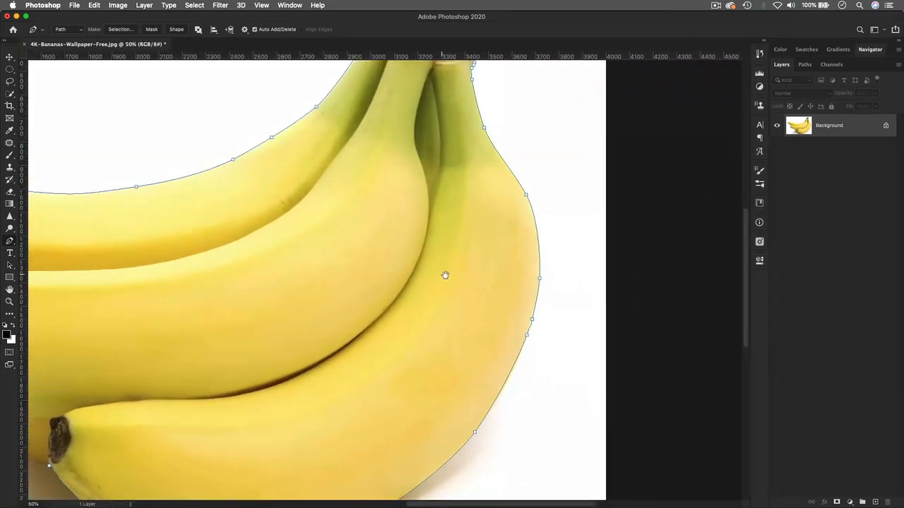
pyautogui.click(532, 320)
pyautogui.moveTo(529, 337); pyautogui.dragTo(526, 338)
pyautogui.moveTo(536, 306); pyautogui.dragTo(535, 303)
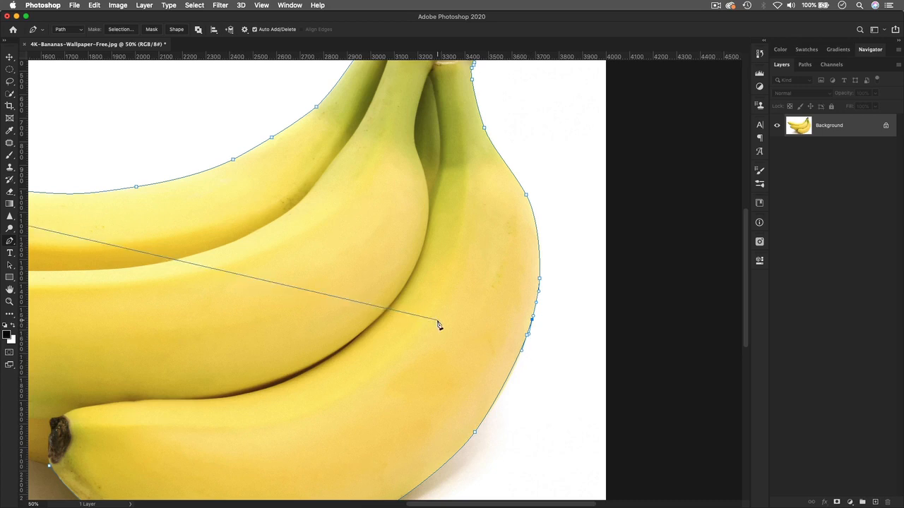
pyautogui.moveTo(287, 255); pyautogui.dragTo(547, 226)
pyautogui.moveTo(178, 224); pyautogui.dragTo(486, 221)
pyautogui.press('super+plus')
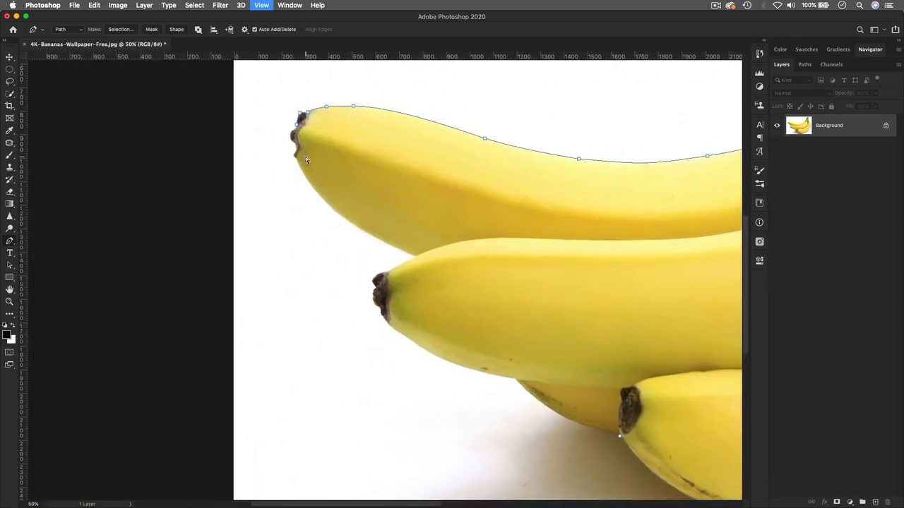
# Step: Add anchors down the top banana's brown tip, including one curved point
pyautogui.moveTo(274, 126); pyautogui.dragTo(325, 214)
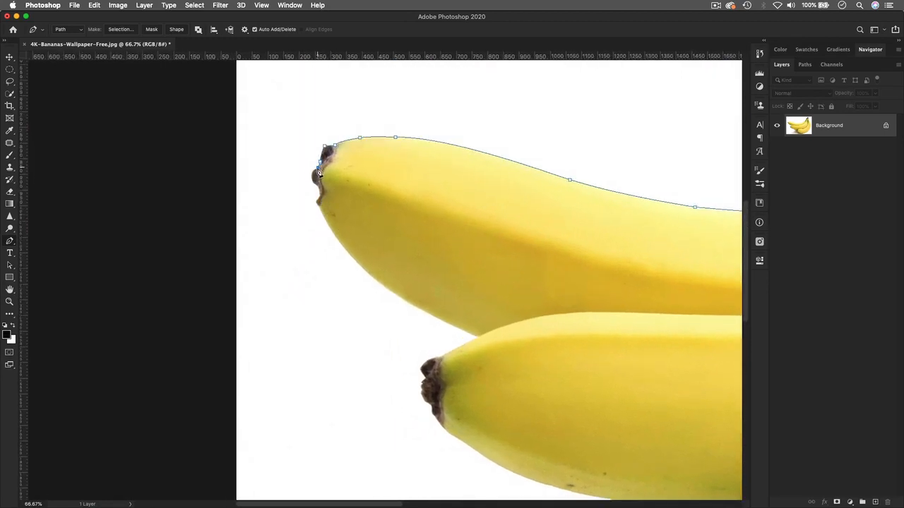
pyautogui.click(314, 170)
pyautogui.click(312, 177)
pyautogui.moveTo(320, 191); pyautogui.dragTo(317, 198)
pyautogui.click(321, 206)
# Step: Pan back to the top banana's tip after a tool mix-up and reselect the Pen tool
pyautogui.click(10, 67)
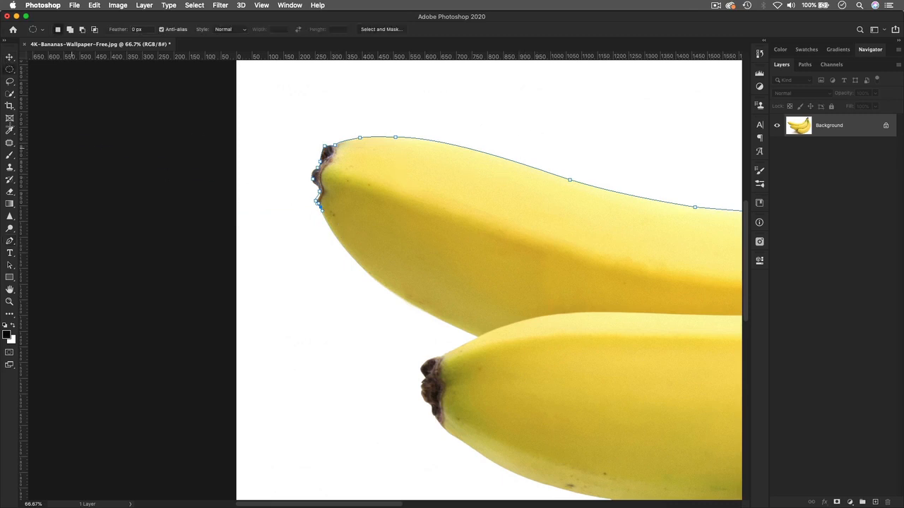
pyautogui.click(9, 57)
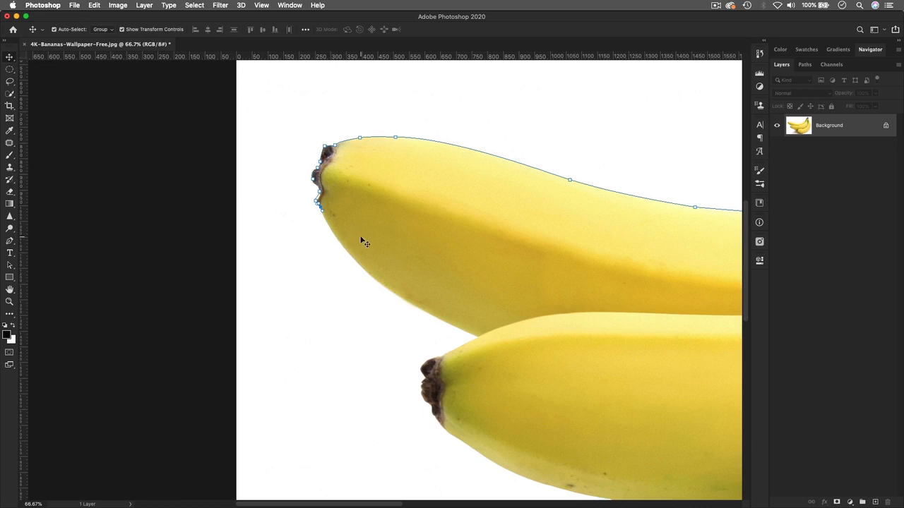
pyautogui.moveTo(690, 298); pyautogui.dragTo(450, 236)
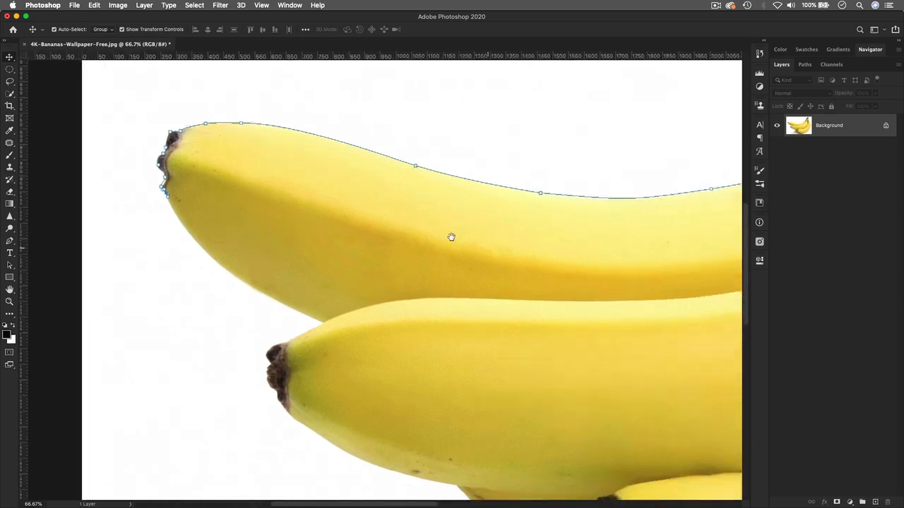
pyautogui.moveTo(681, 261); pyautogui.dragTo(416, 329)
pyautogui.moveTo(267, 294); pyautogui.dragTo(559, 304)
pyautogui.moveTo(393, 289); pyautogui.dragTo(464, 270)
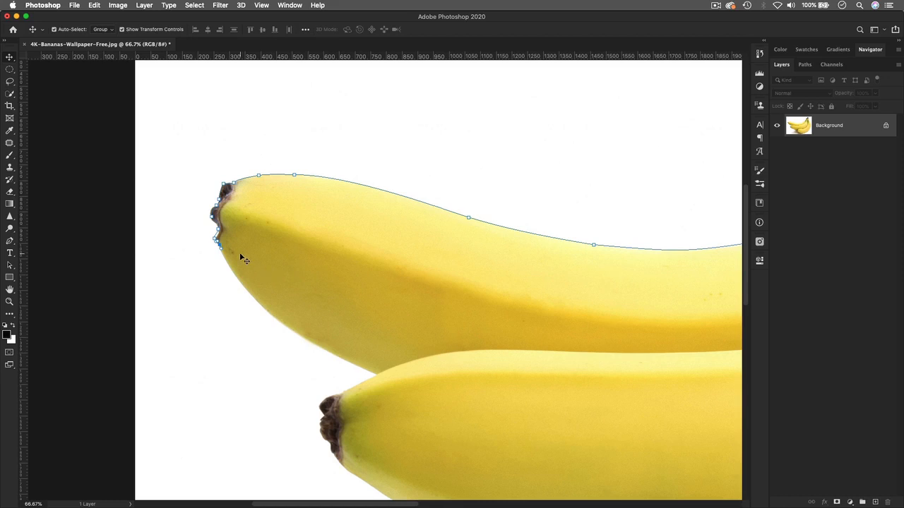
pyautogui.click(10, 243)
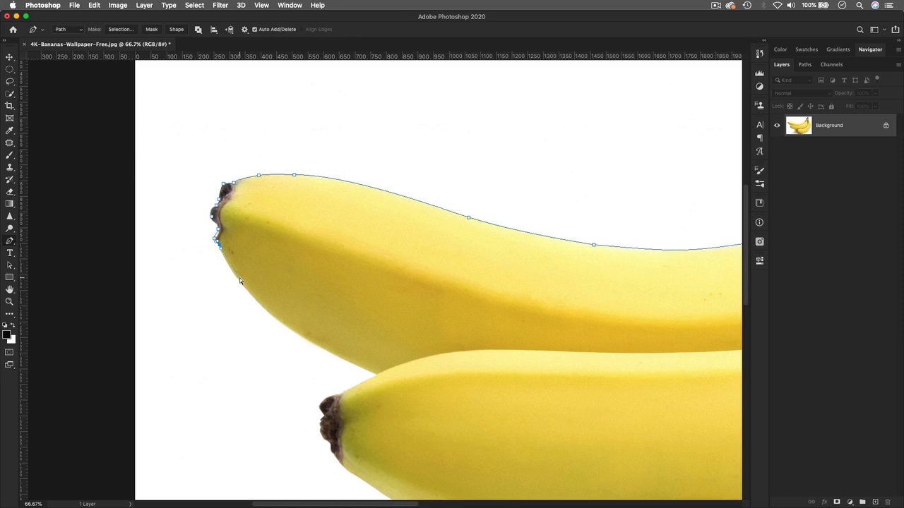
# Step: At 100%, curve the path along the top banana's underside to a corner, then toward the lower tip
pyautogui.press('super+plus')
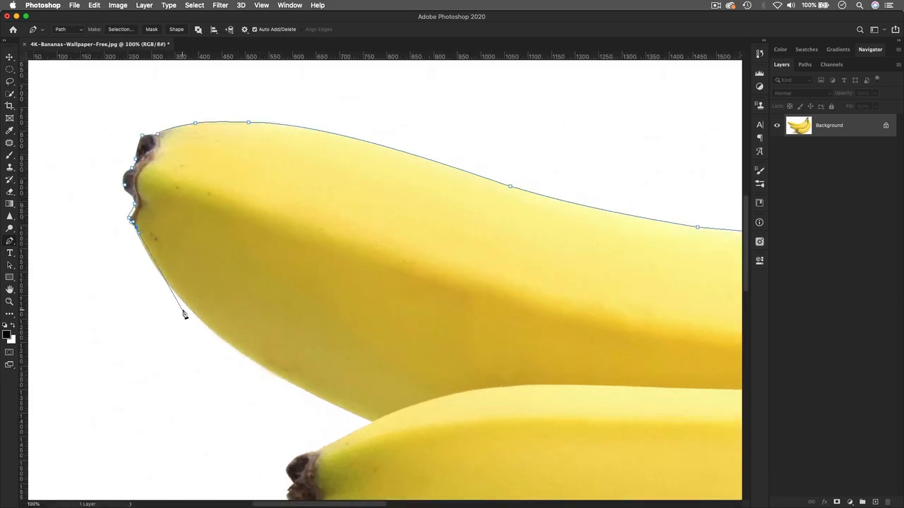
pyautogui.moveTo(189, 308); pyautogui.dragTo(229, 350)
pyautogui.moveTo(321, 397); pyautogui.dragTo(355, 414)
pyautogui.click(373, 423)
pyautogui.moveTo(317, 452); pyautogui.dragTo(302, 458)
pyautogui.moveTo(377, 442); pyautogui.dragTo(335, 305)
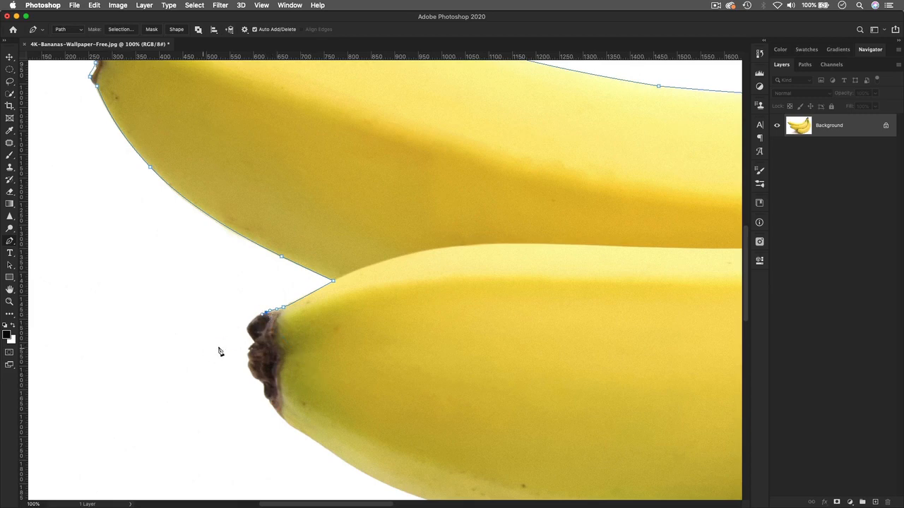
pyautogui.moveTo(409, 343); pyautogui.dragTo(292, 277)
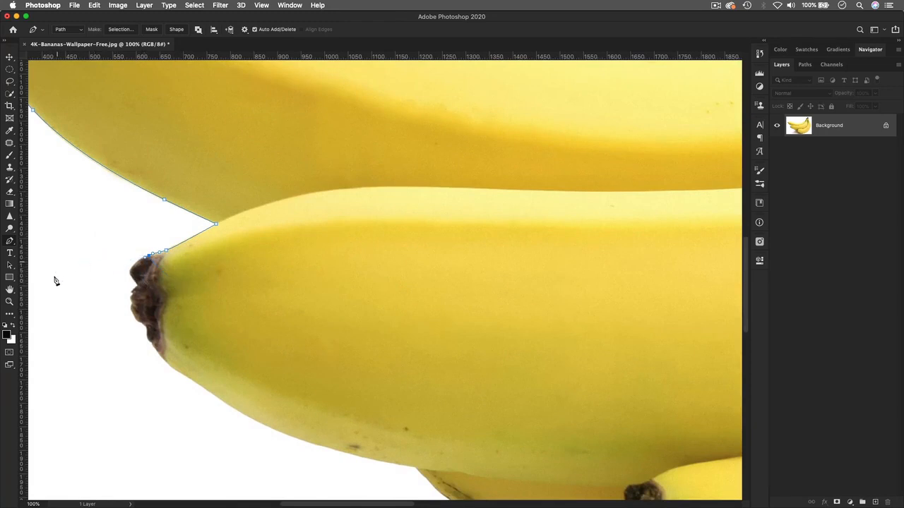
pyautogui.press('a')
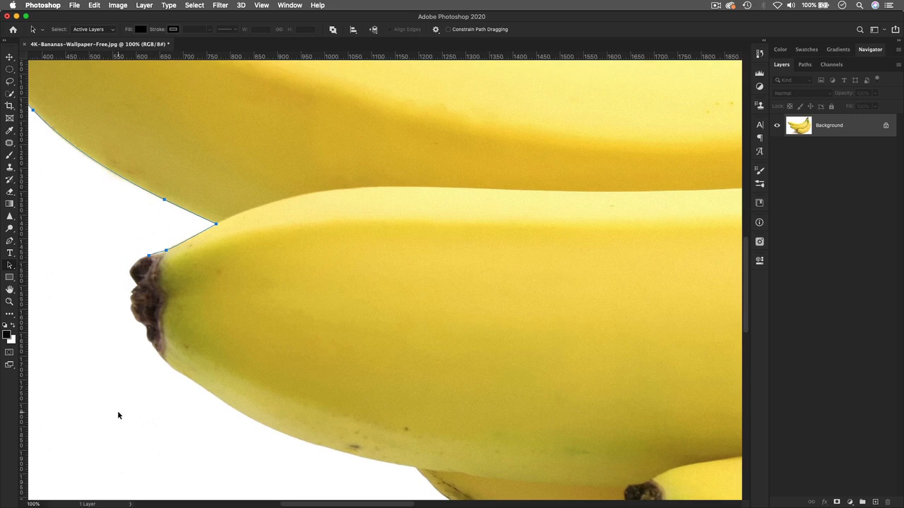
# Step: Zoom out to review the outline, then reselect the Pen tool at 100% on the middle banana's tip
pyautogui.press('super+minus')
pyautogui.press('super+minus')
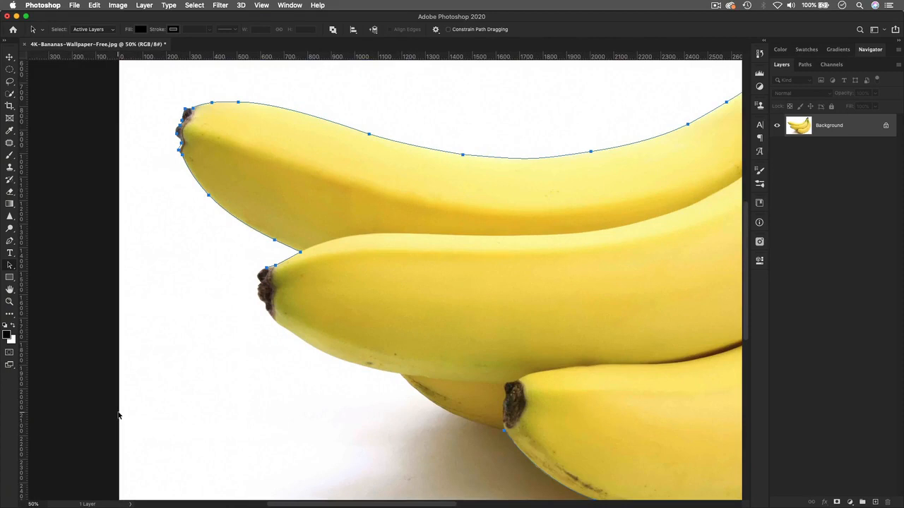
pyautogui.press('super+plus')
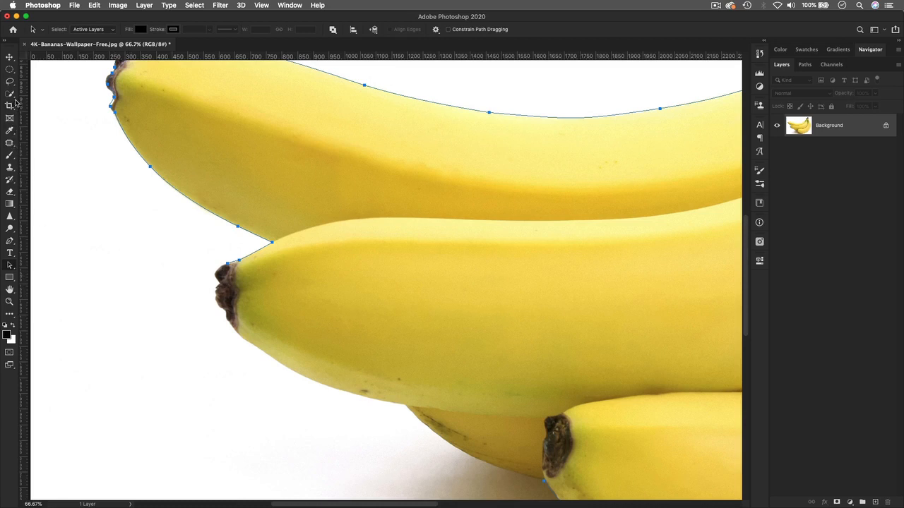
pyautogui.click(9, 242)
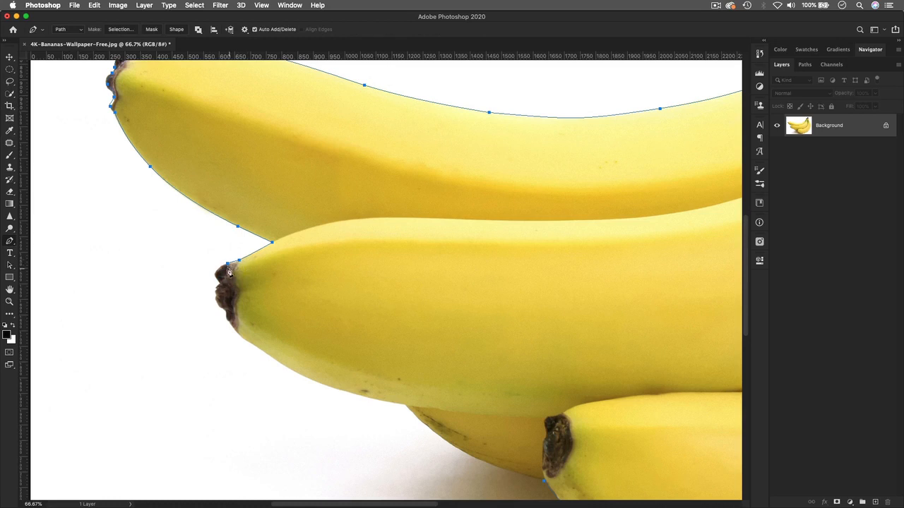
pyautogui.press('super+equal')
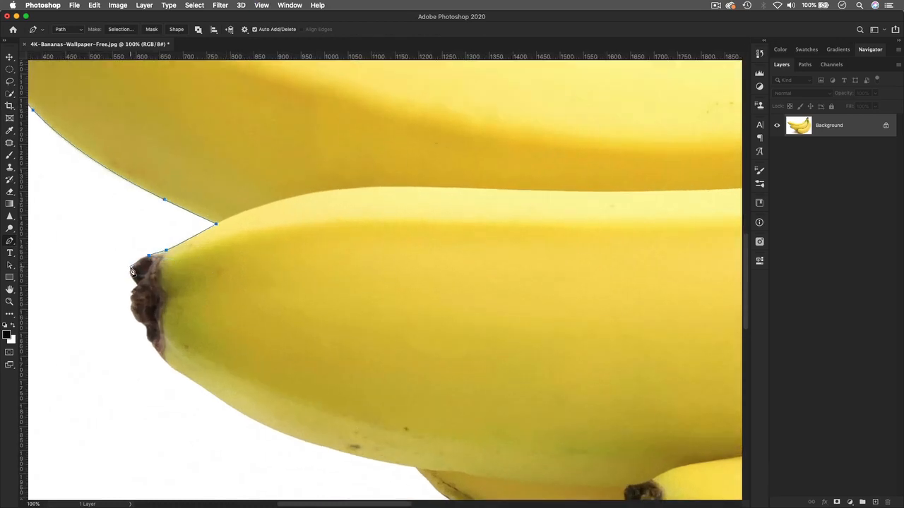
# Step: Add points down the stem's lower-left edge, then zoom to 200% on the dark tip
pyautogui.moveTo(132, 269); pyautogui.dragTo(132, 275)
pyautogui.click(136, 283)
pyautogui.click(133, 307)
pyautogui.click(138, 319)
pyautogui.press('super+plus')
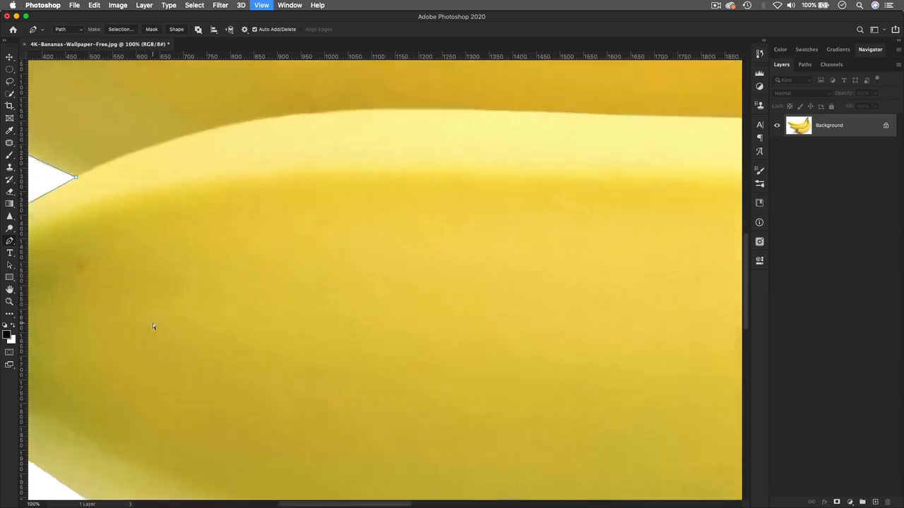
pyautogui.moveTo(151, 327); pyautogui.dragTo(447, 181)
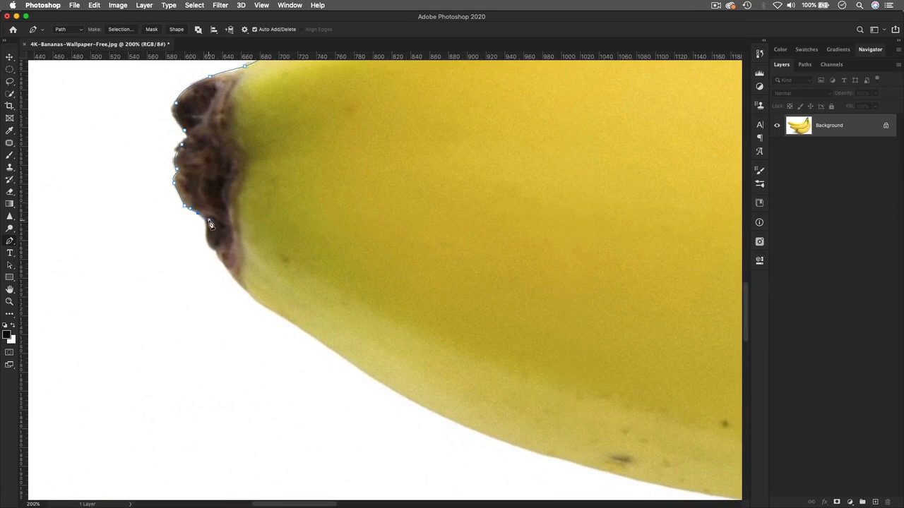
# Step: Trace points around the middle banana's dark tip and curved anchors along its underside
pyautogui.click(203, 225)
pyautogui.click(206, 247)
pyautogui.click(218, 258)
pyautogui.click(227, 271)
pyautogui.moveTo(268, 311); pyautogui.dragTo(283, 318)
pyautogui.moveTo(483, 436); pyautogui.dragTo(542, 456)
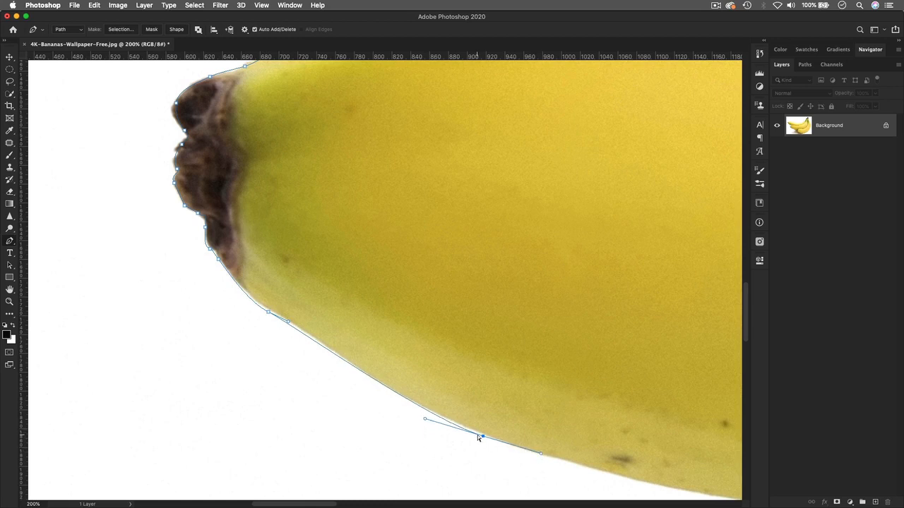
pyautogui.moveTo(483, 437); pyautogui.dragTo(486, 434)
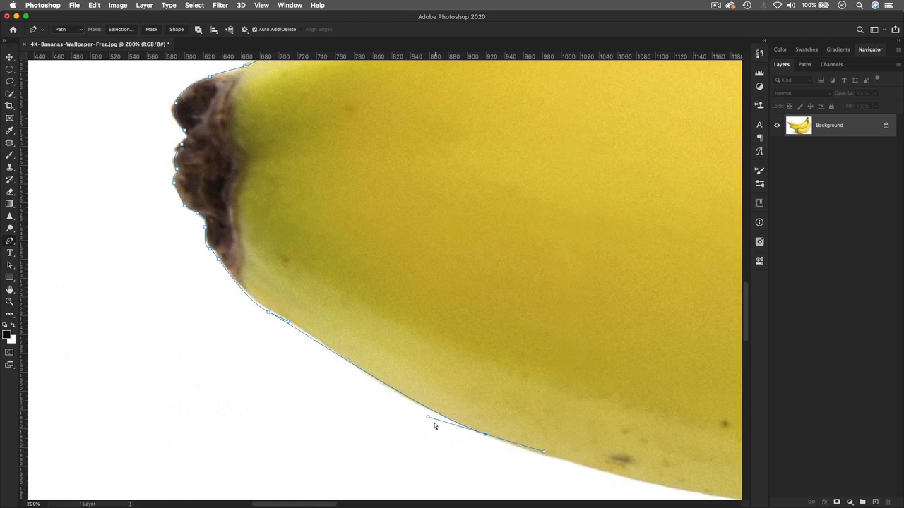
pyautogui.moveTo(428, 421); pyautogui.dragTo(414, 417)
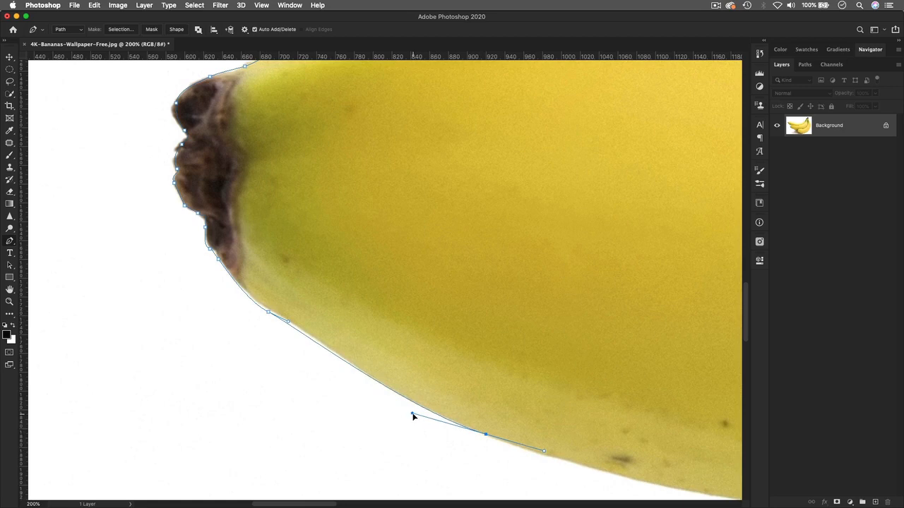
pyautogui.moveTo(545, 451); pyautogui.dragTo(245, 241)
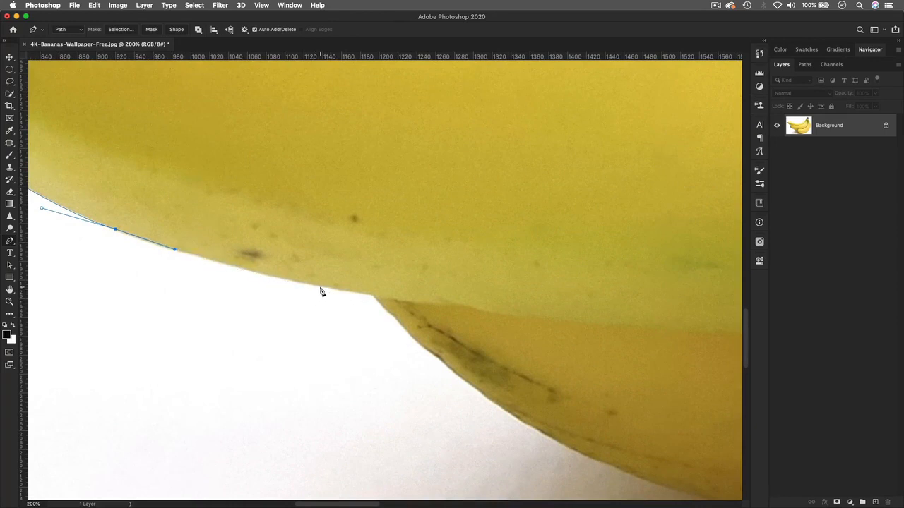
# Step: Continue curved points down the hidden banana's edge to the lowest tip, redoing one misplaced anchor
pyautogui.moveTo(320, 286); pyautogui.dragTo(358, 294)
pyautogui.click(372, 293)
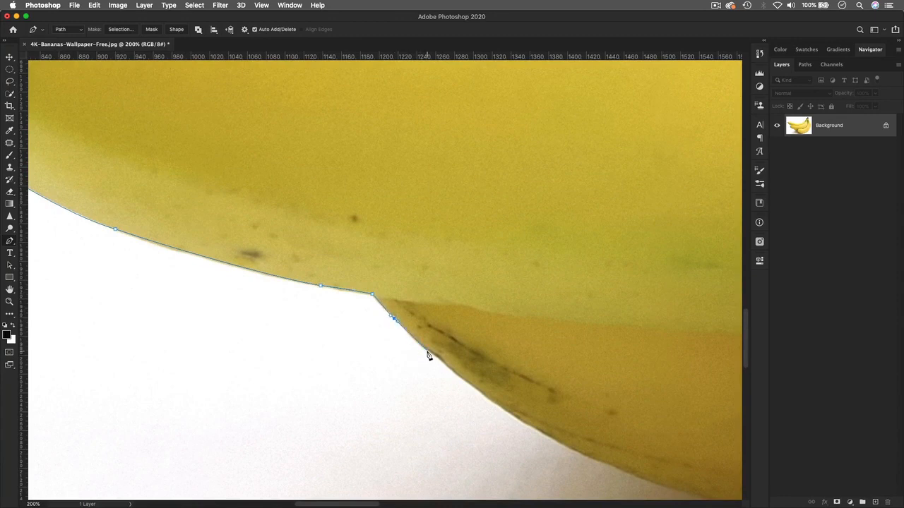
pyautogui.moveTo(427, 352); pyautogui.dragTo(439, 364)
pyautogui.moveTo(573, 416); pyautogui.dragTo(327, 293)
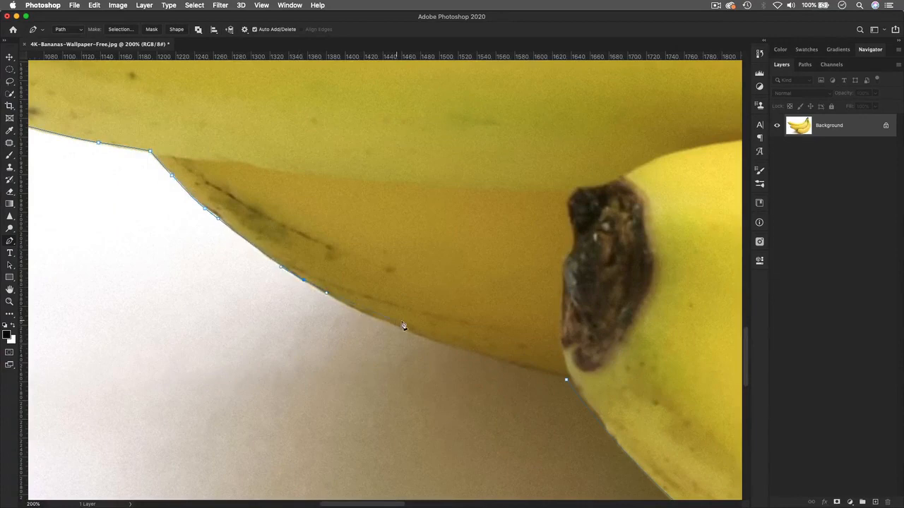
pyautogui.moveTo(406, 332); pyautogui.dragTo(441, 339)
pyautogui.press('super+z')
pyautogui.moveTo(416, 335); pyautogui.dragTo(441, 343)
pyautogui.click(460, 346)
pyautogui.moveTo(510, 362); pyautogui.dragTo(539, 369)
pyautogui.press('super+minus')
pyautogui.press('super+minus')
pyautogui.press('super+minus')
pyautogui.press('super+minus')
pyautogui.press('super+minus')
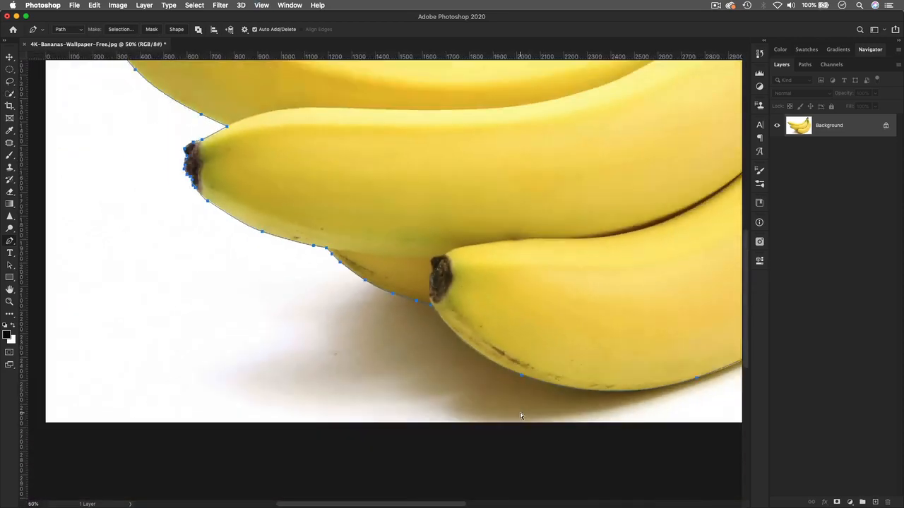
# Step: Choose the Path Selection Tool, click the banana outline to select it, and zoom to 50%
pyautogui.press('super+plus')
pyautogui.press('super+plus')
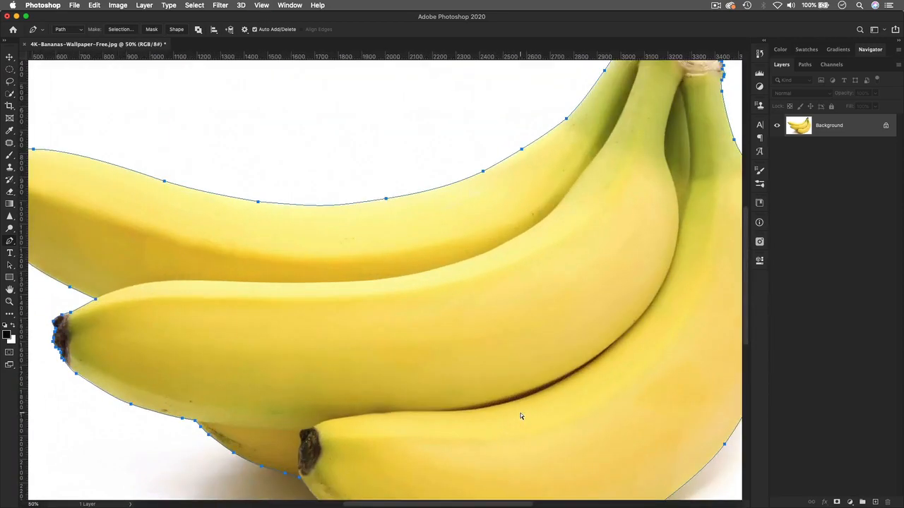
pyautogui.press('super+minus')
pyautogui.press('v')
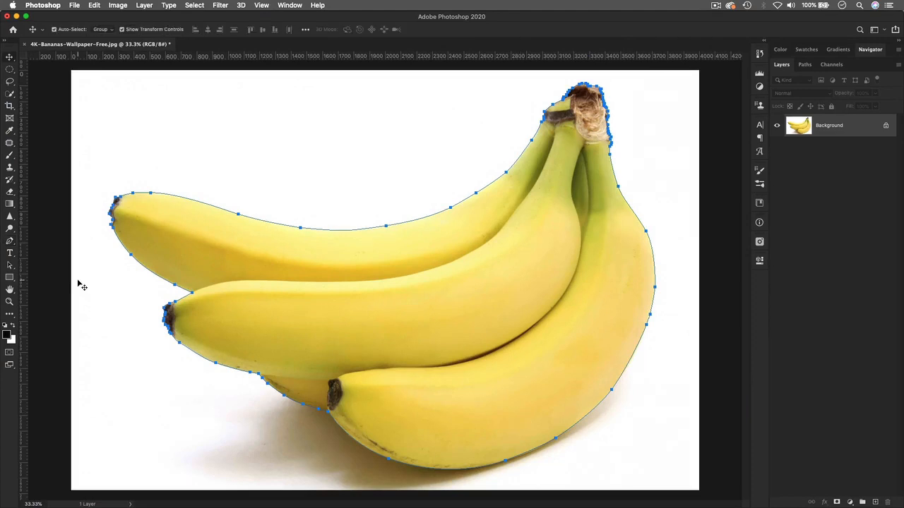
pyautogui.click(9, 265)
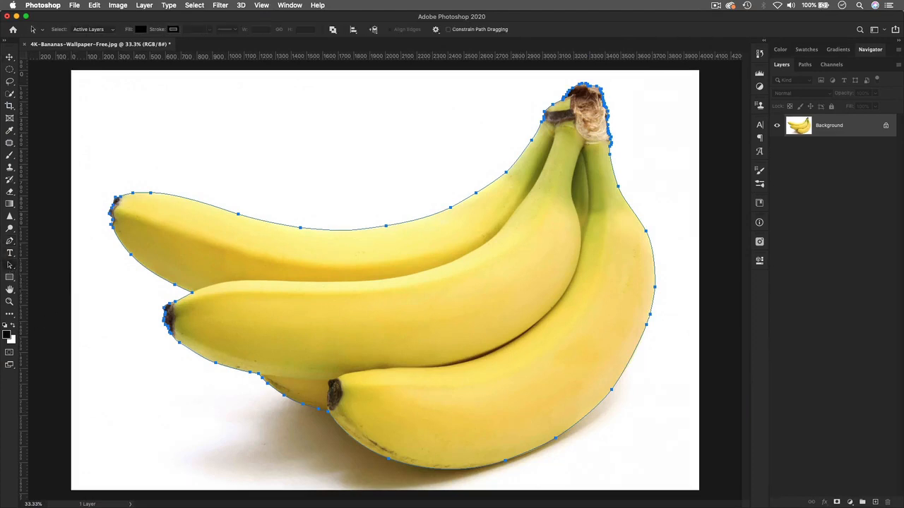
pyautogui.click(10, 267)
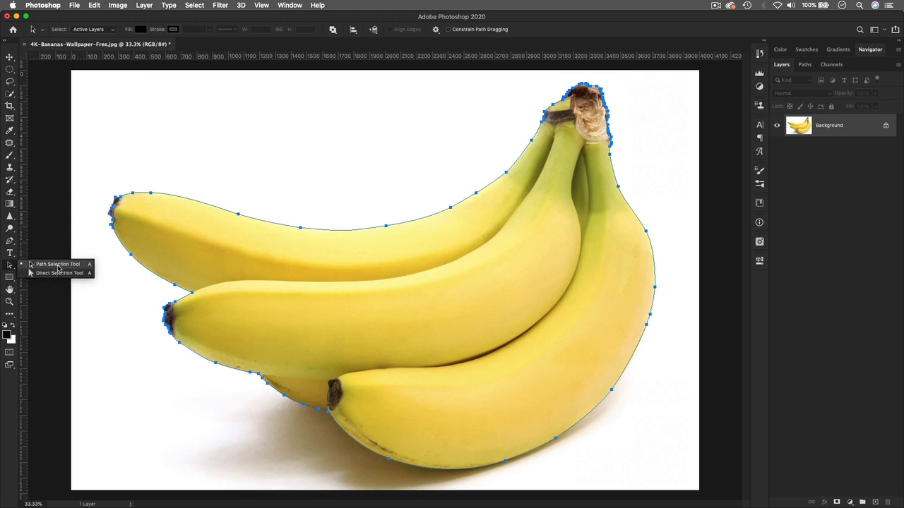
pyautogui.click(57, 267)
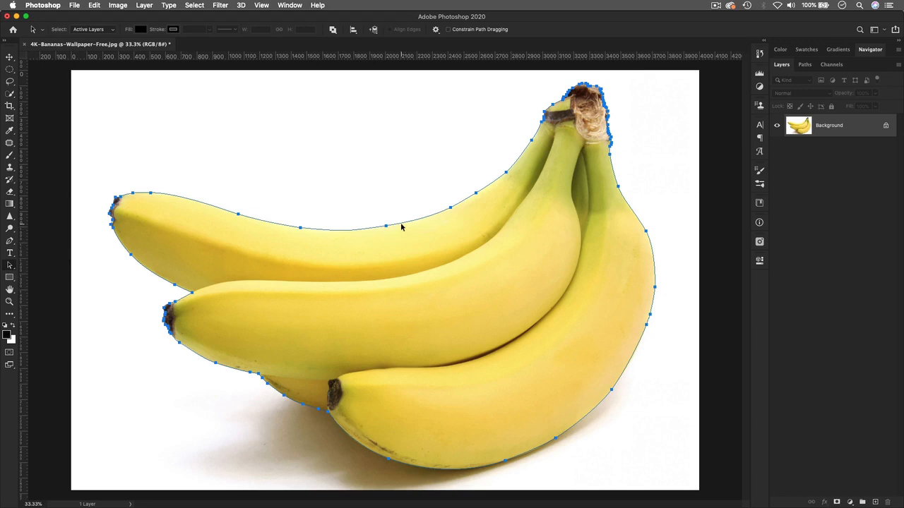
pyautogui.moveTo(400, 226); pyautogui.dragTo(377, 237)
pyautogui.press('super+plus')
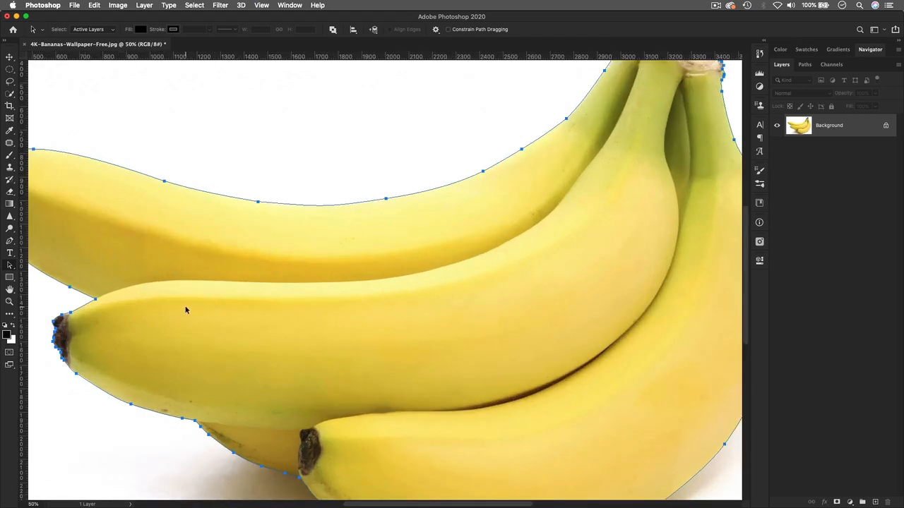
# Step: Switch to the Direct Selection Tool from the Path Selection flyout
pyautogui.click(10, 267)
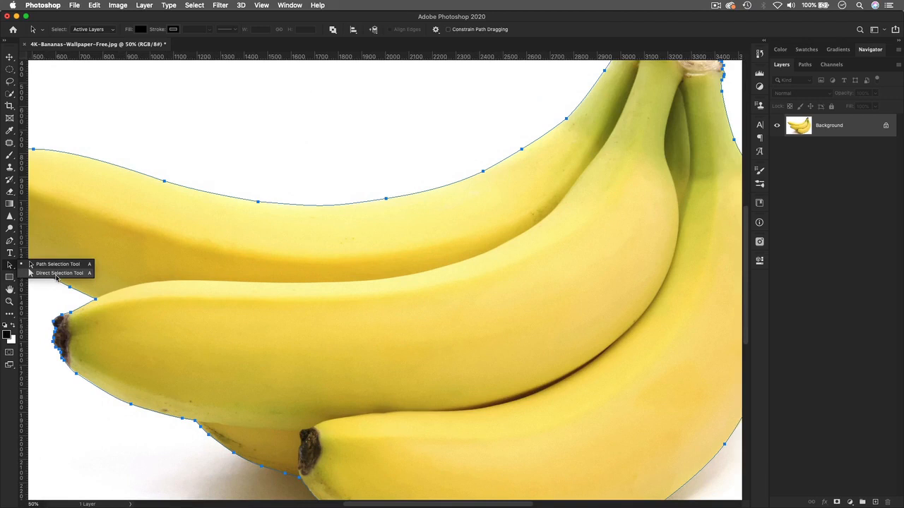
pyautogui.click(58, 274)
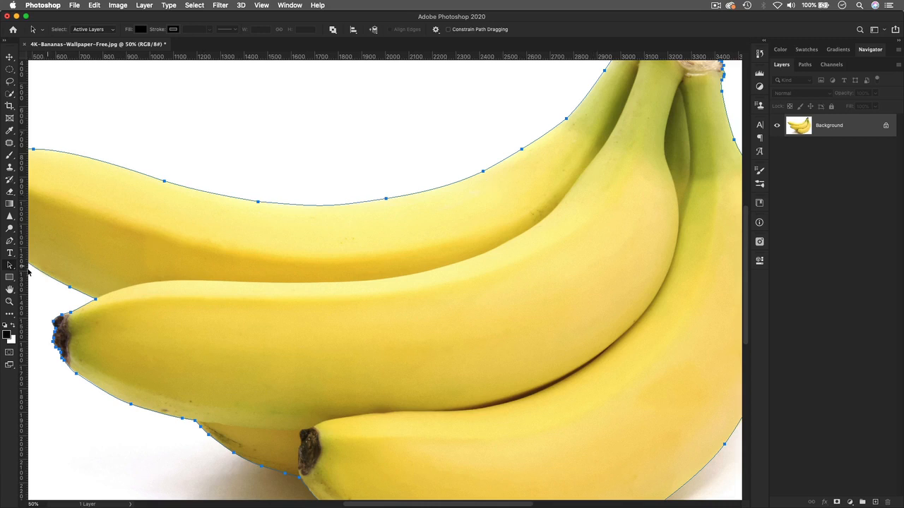
pyautogui.rightClick(11, 264)
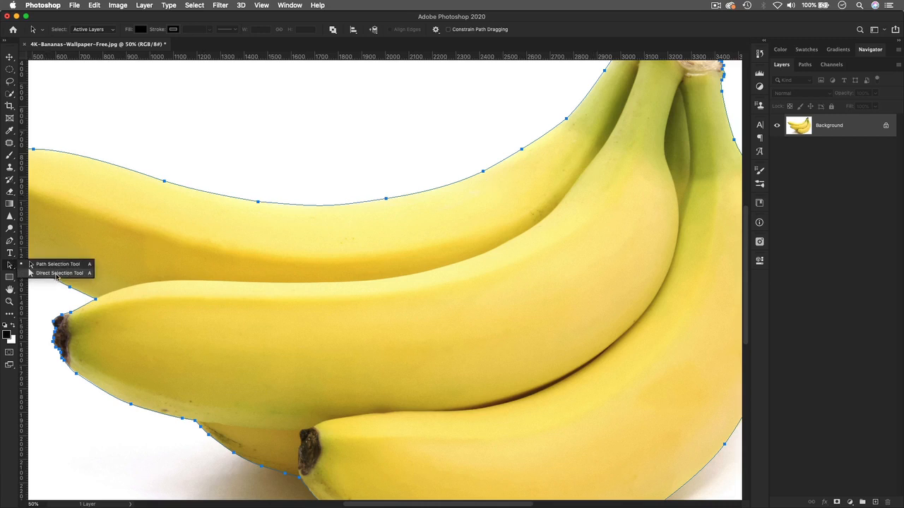
pyautogui.click(57, 273)
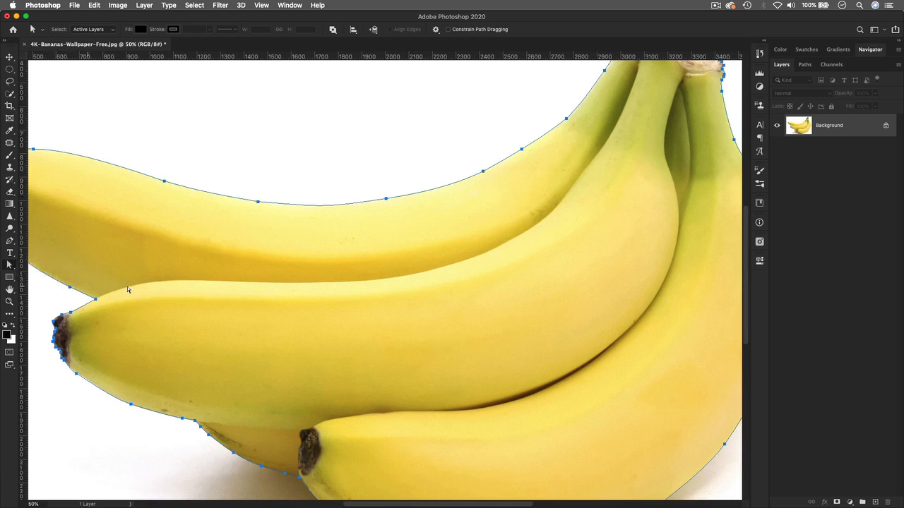
# Step: Select the right anchor on the upper banana's top edge
pyautogui.click(386, 199)
pyautogui.keyDown('shift'); pyautogui.click(259, 203); pyautogui.keyUp('shift')
pyautogui.click(387, 200)
pyautogui.click(258, 203)
pyautogui.click(387, 200)
# Step: Zoom out and raise the selected top-curve anchors onto the banana's top edge
pyautogui.press('super+minus')
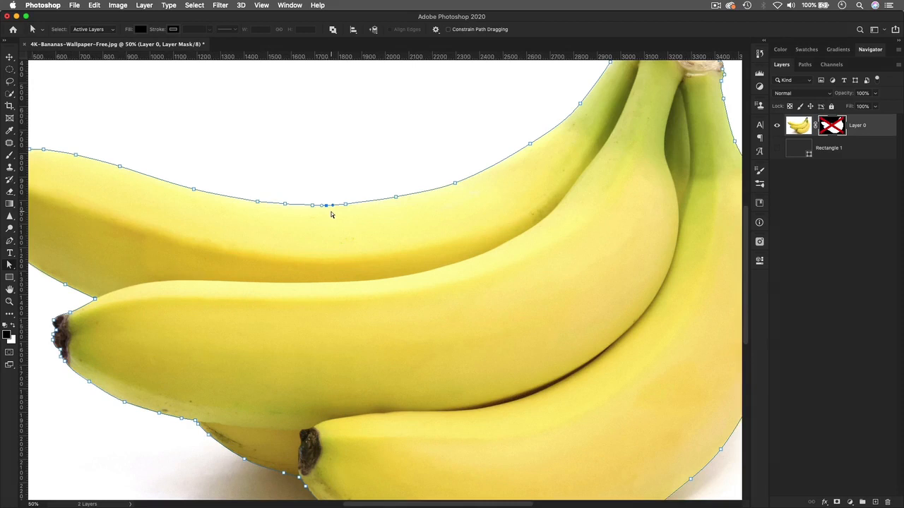
pyautogui.click(396, 197)
pyautogui.keyDown('shift'); pyautogui.click(313, 205); pyautogui.keyUp('shift')
pyautogui.press('super+z')
pyautogui.moveTo(396, 201)
pyautogui.mouseDown()
pyautogui.moveTo(397, 189)
pyautogui.moveTo(393, 197)
pyautogui.mouseUp()
# Step: Marquee-select the lower anchors, the stem anchors, and the anchors around the left banana tips
pyautogui.moveTo(267, 168); pyautogui.dragTo(420, 216)
pyautogui.moveTo(402, 118); pyautogui.dragTo(582, 198)
pyautogui.moveTo(101, 133); pyautogui.dragTo(262, 221)
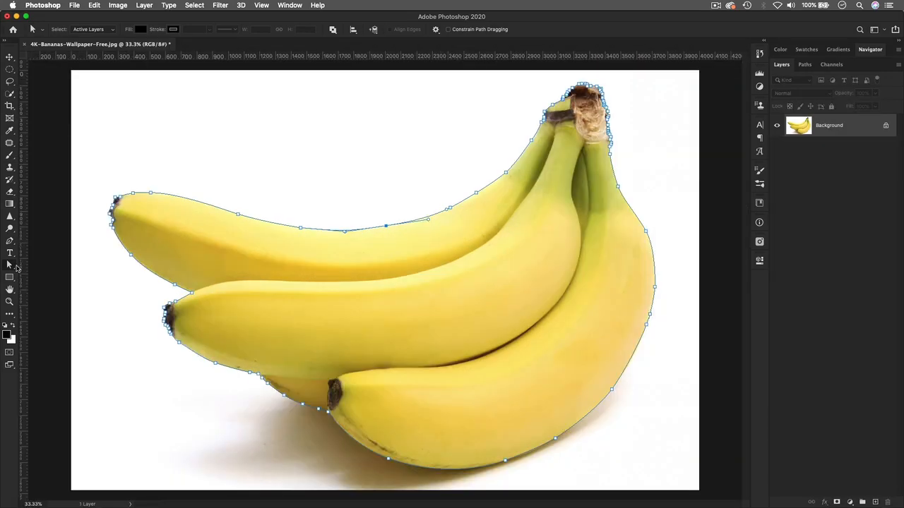
# Step: Convert the banana path into a selection with a 1-pixel Feather Radius via Make Selection
pyautogui.click(9, 266)
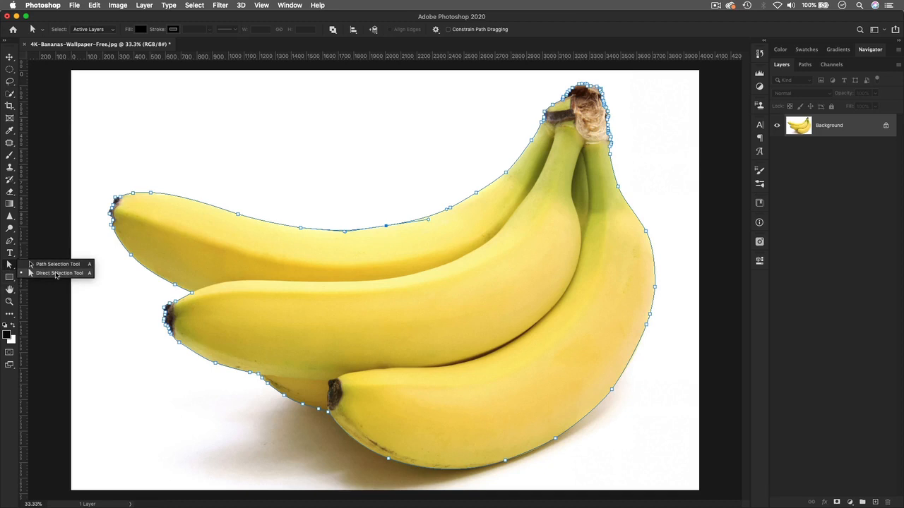
pyautogui.click(56, 275)
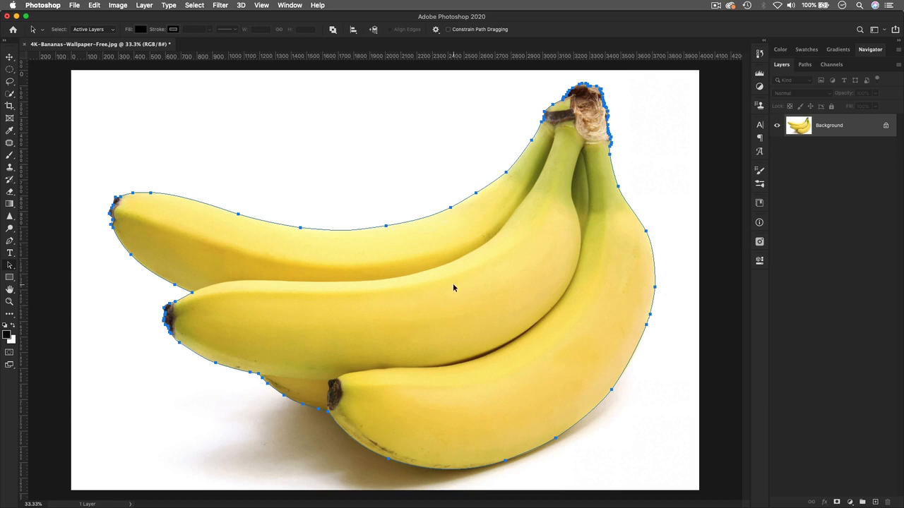
pyautogui.rightClick(434, 245)
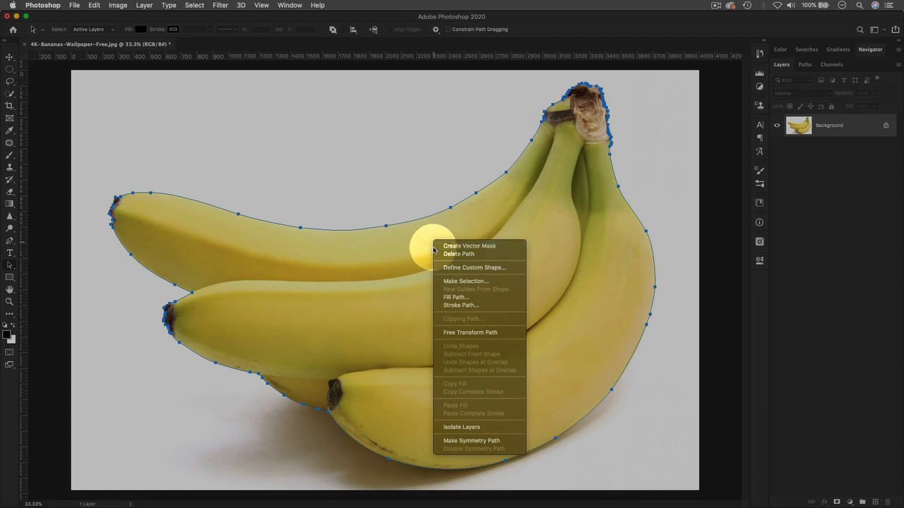
pyautogui.click(466, 281)
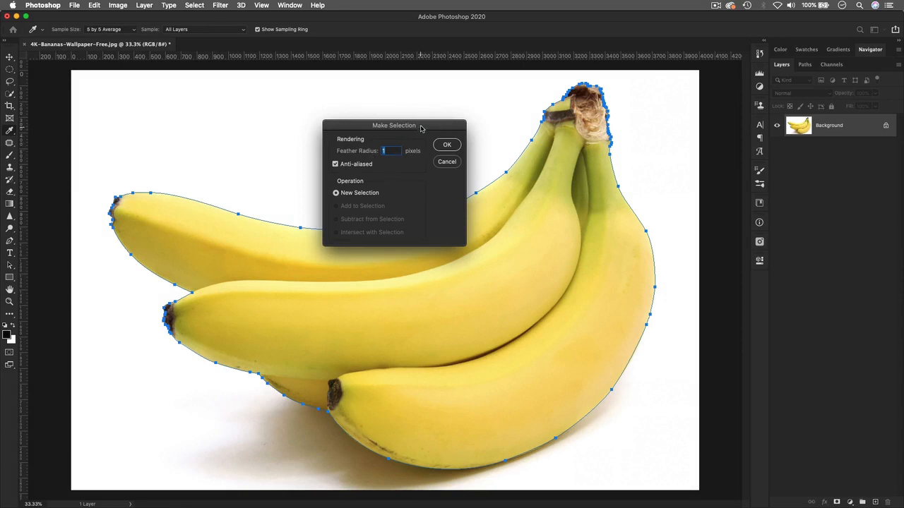
pyautogui.moveTo(421, 128); pyautogui.dragTo(405, 130)
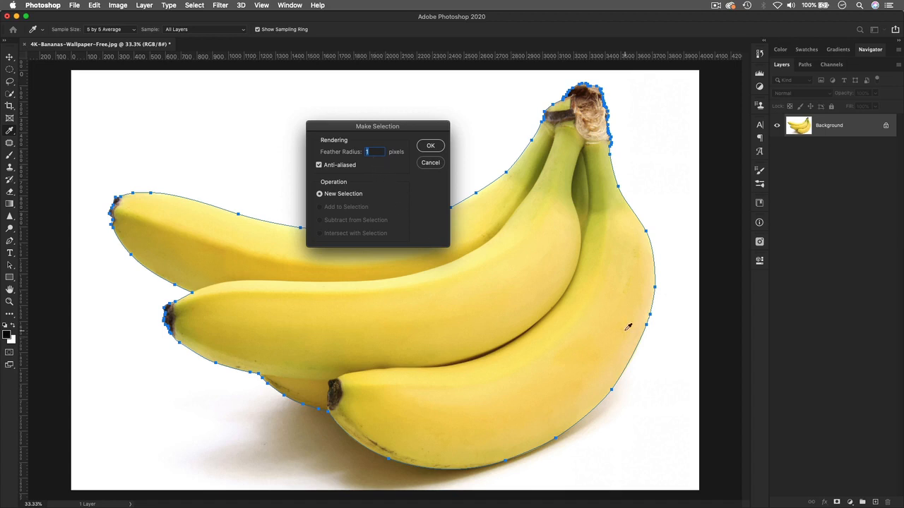
pyautogui.click(431, 146)
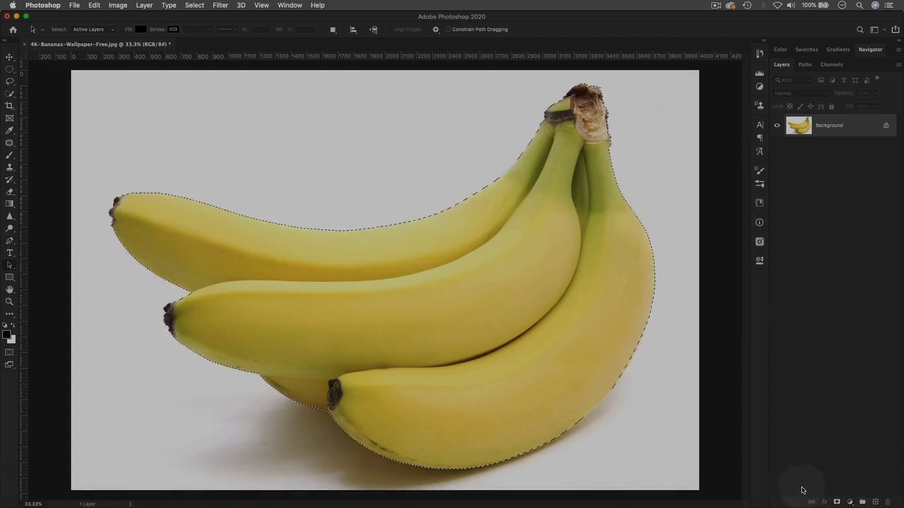
# Step: Add a layer mask from the banana selection, then zoom out to view the canvas
pyautogui.click(837, 502)
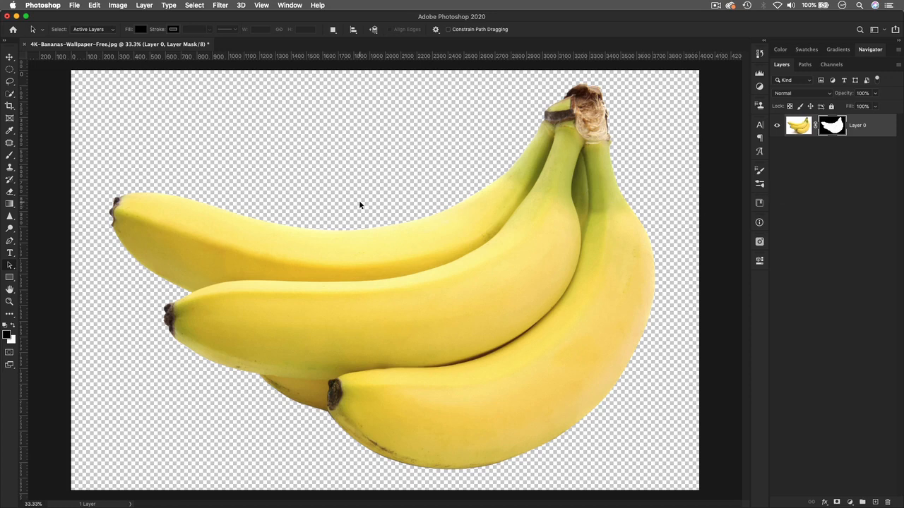
pyautogui.press('super+minus')
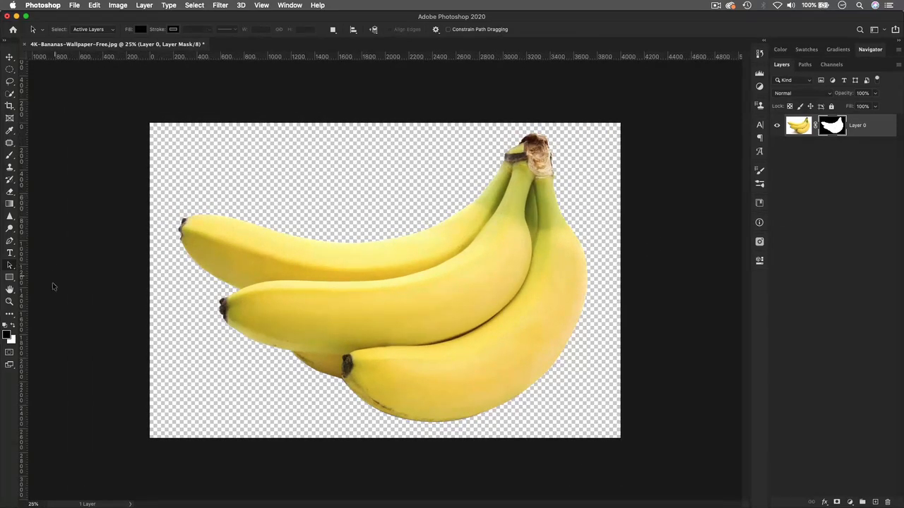
# Step: Choose the Rectangle Tool and set its fill colour to dark gray #252525
pyautogui.click(9, 278)
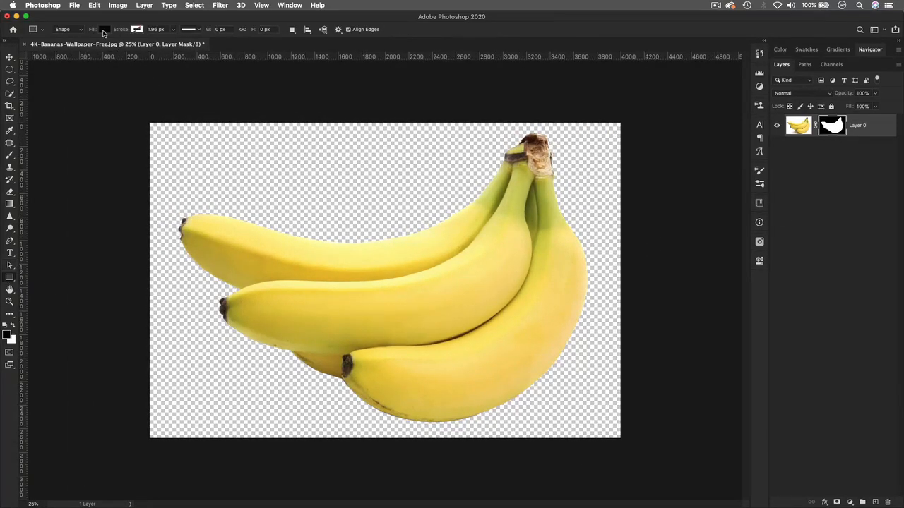
pyautogui.click(103, 30)
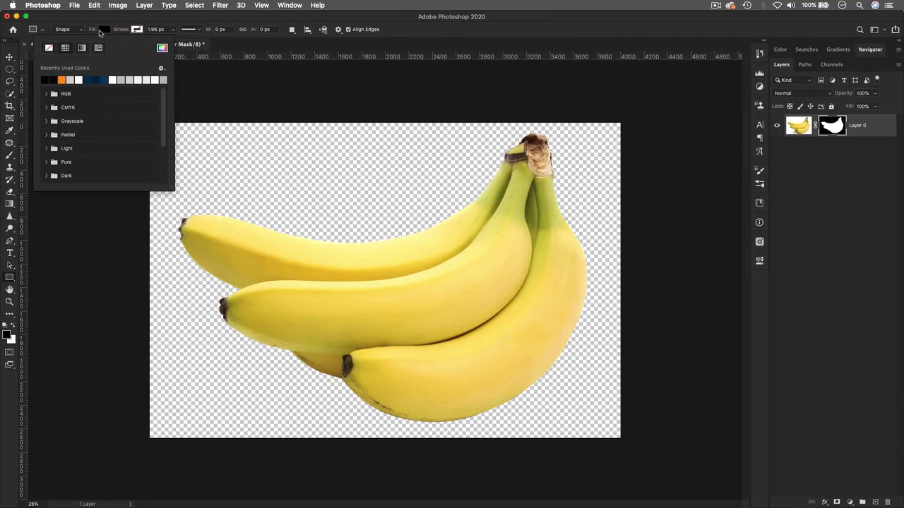
pyautogui.click(100, 31)
pyautogui.click(100, 31)
pyautogui.click(162, 47)
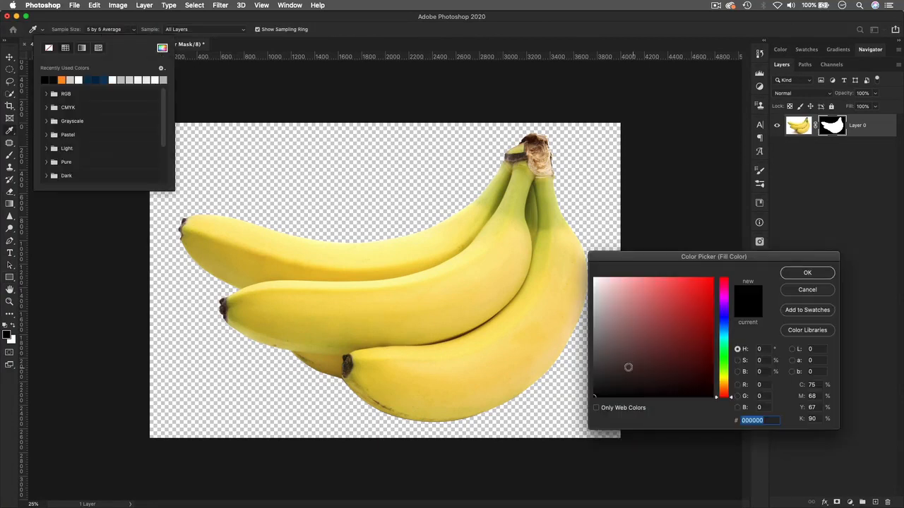
pyautogui.click(595, 379)
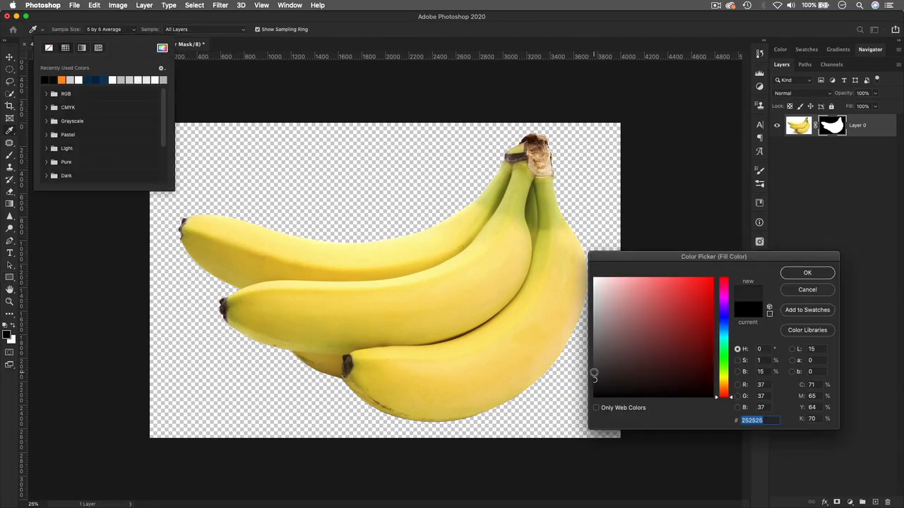
pyautogui.click(801, 273)
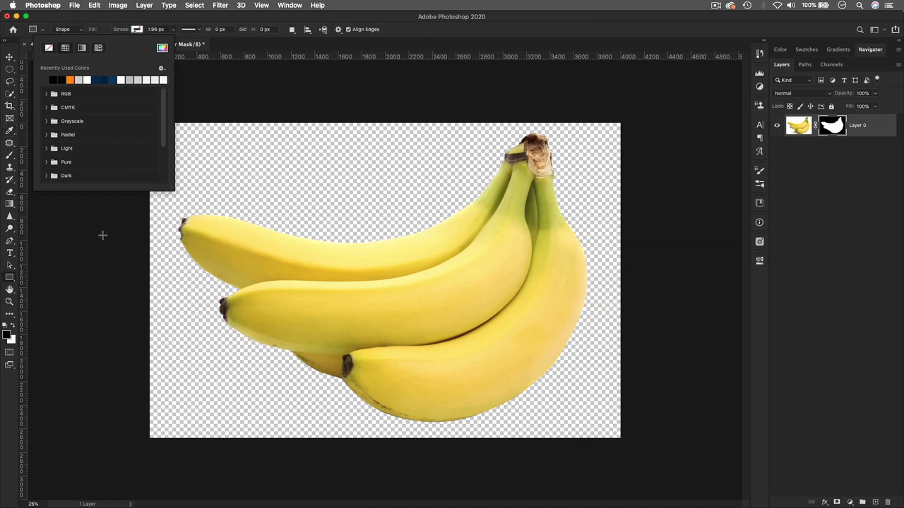
pyautogui.click(76, 18)
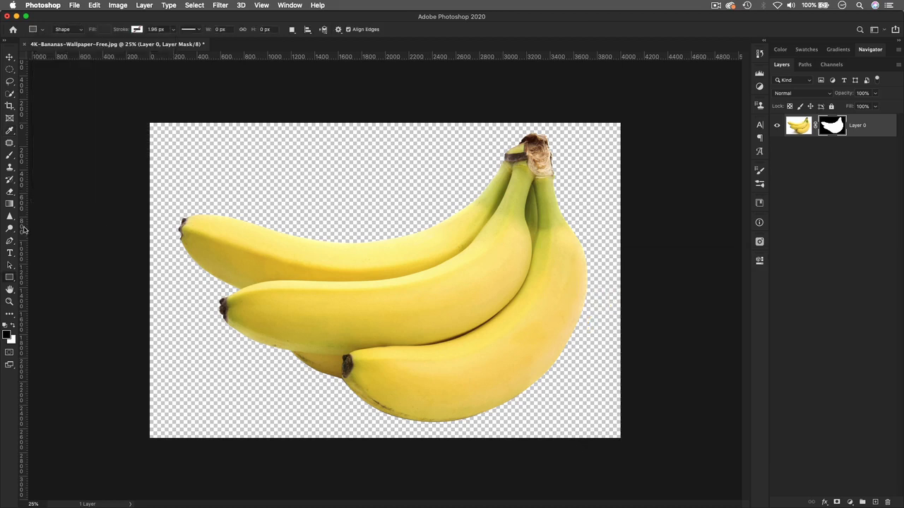
# Step: Draw a canvas-sized rectangle and move Rectangle 1 below Layer 0
pyautogui.moveTo(138, 117); pyautogui.dragTo(632, 442)
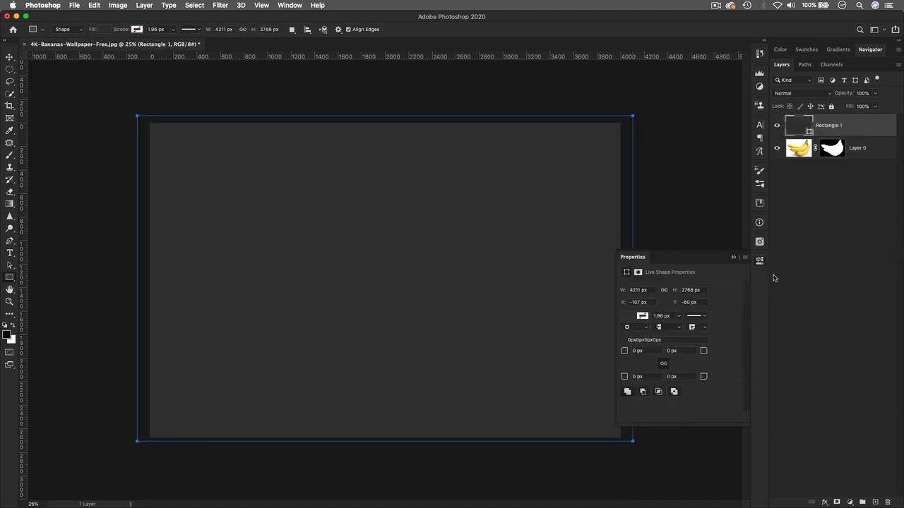
pyautogui.click(759, 260)
pyautogui.moveTo(858, 126); pyautogui.dragTo(849, 170)
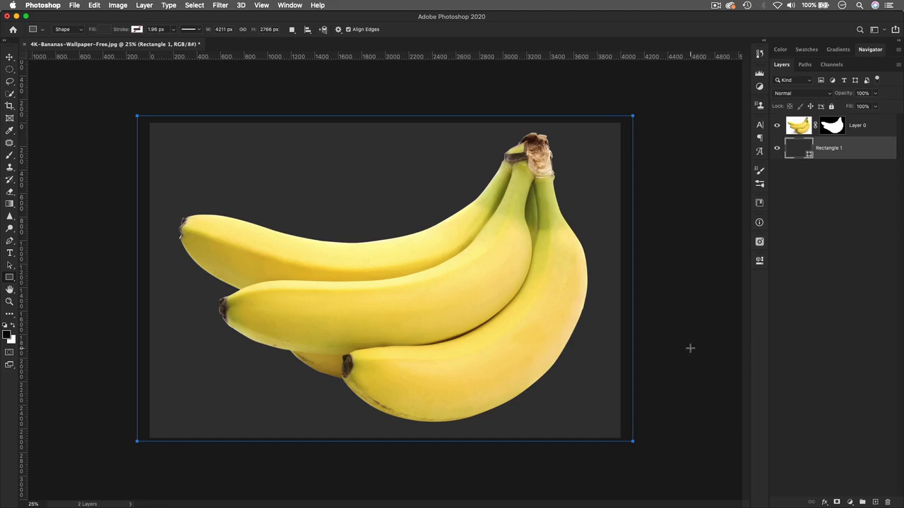
pyautogui.press('super+equal')
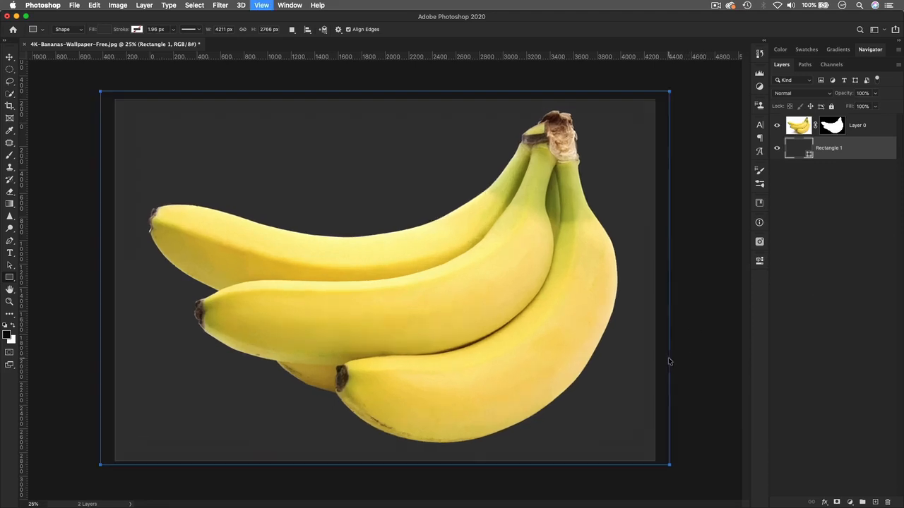